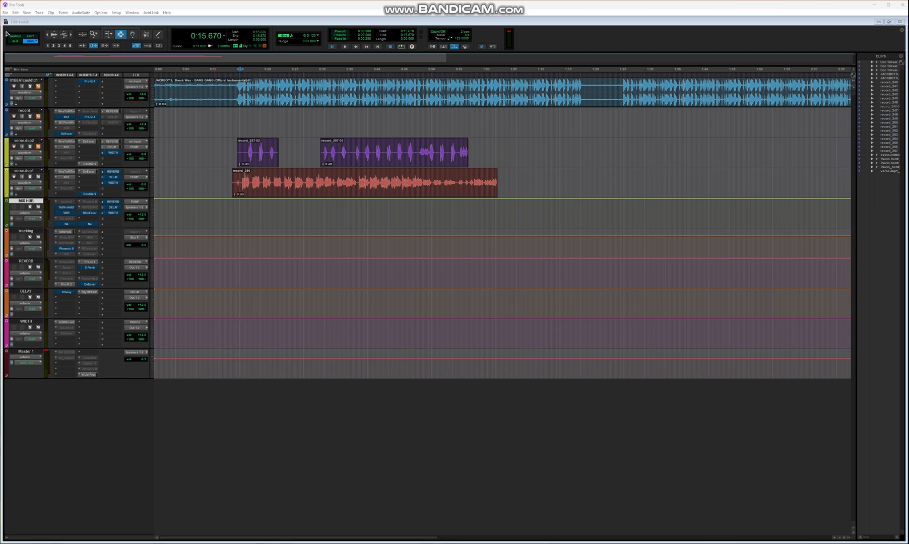
Bring the Pro Tools Edit window into focus.
{"action": "left_click", "coordinate": [7, 33]}
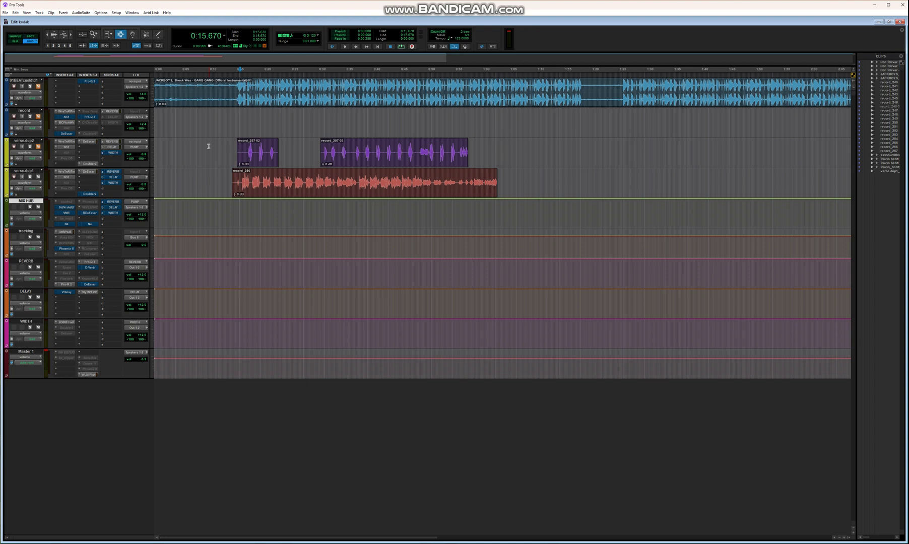
Bypass NS1 on verse.dup1 and audition the vocal through Waves Tune Real-Time.
{"action": "right_click", "coordinate": [66, 176]}
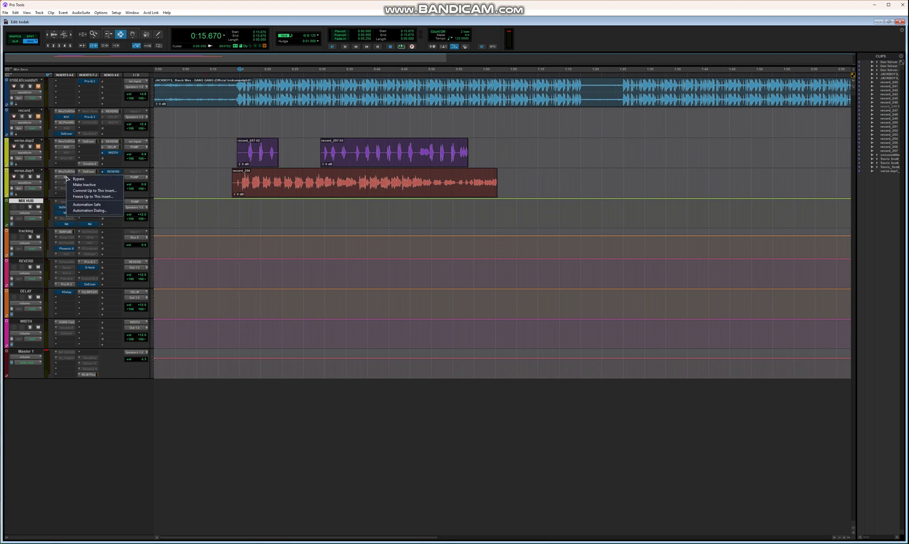
{"action": "left_click", "coordinate": [82, 179]}
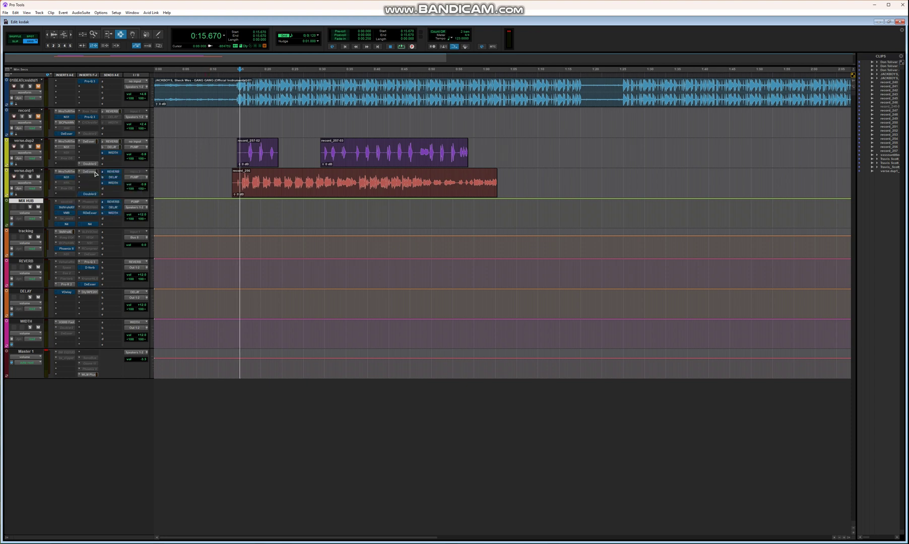
{"action": "left_click", "coordinate": [66, 172]}
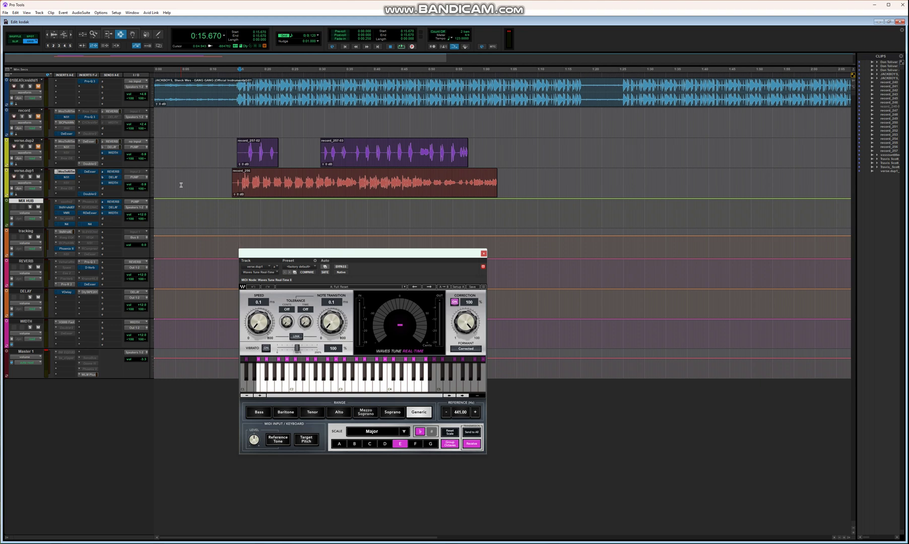
{"action": "key", "text": "space"}
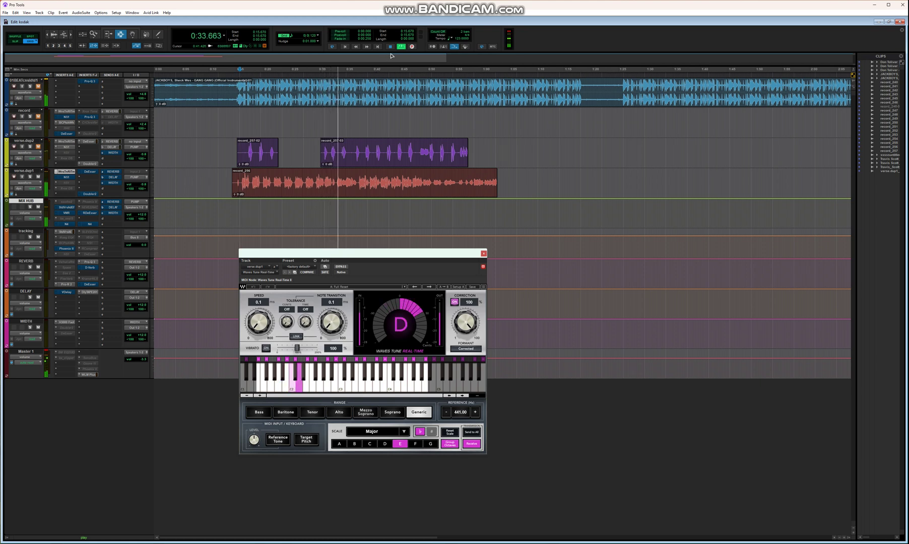
{"action": "key", "text": "space"}
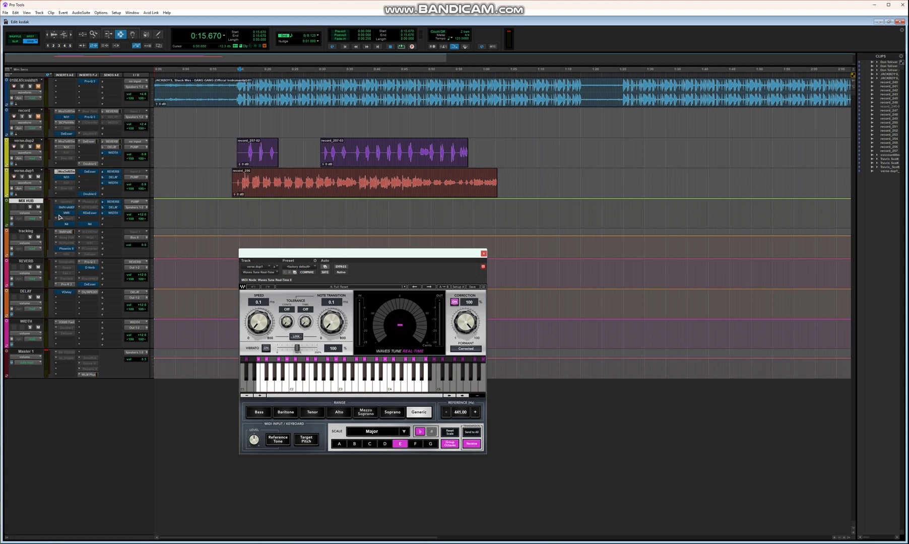
Toggle the noise suppressor, replay the vocal for comparison, and bring up the NS1 settings.
{"action": "left_click", "coordinate": [72, 183]}
{"action": "left_click", "coordinate": [76, 180]}
{"action": "left_click", "coordinate": [398, 46]}
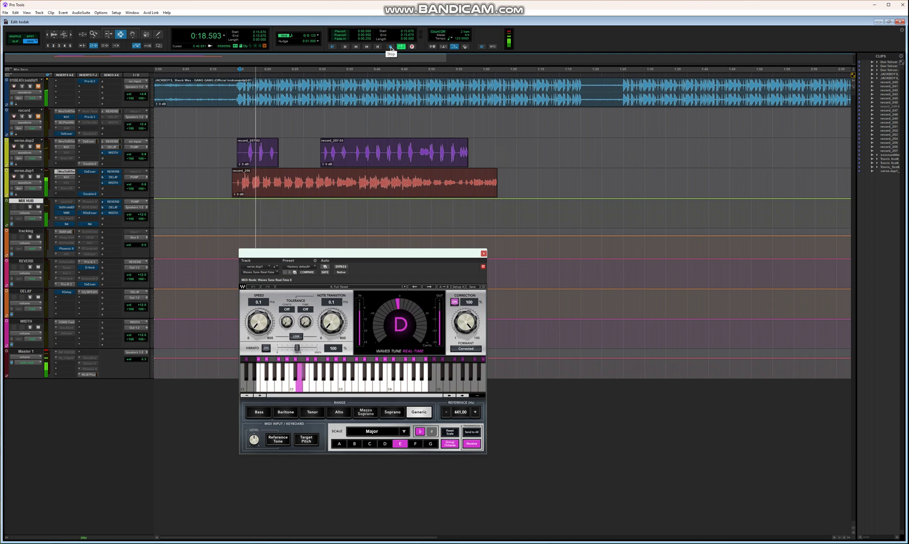
{"action": "left_click", "coordinate": [402, 47]}
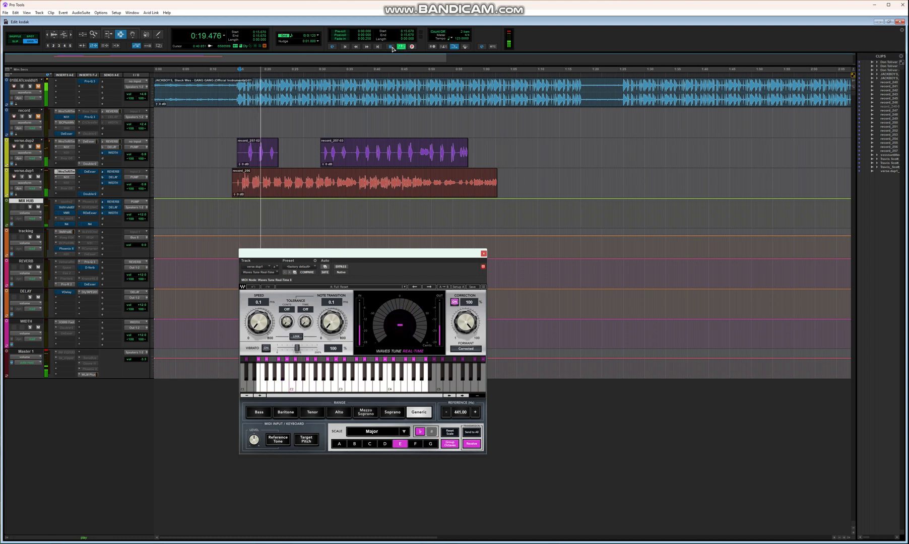
{"action": "left_click", "coordinate": [72, 180]}
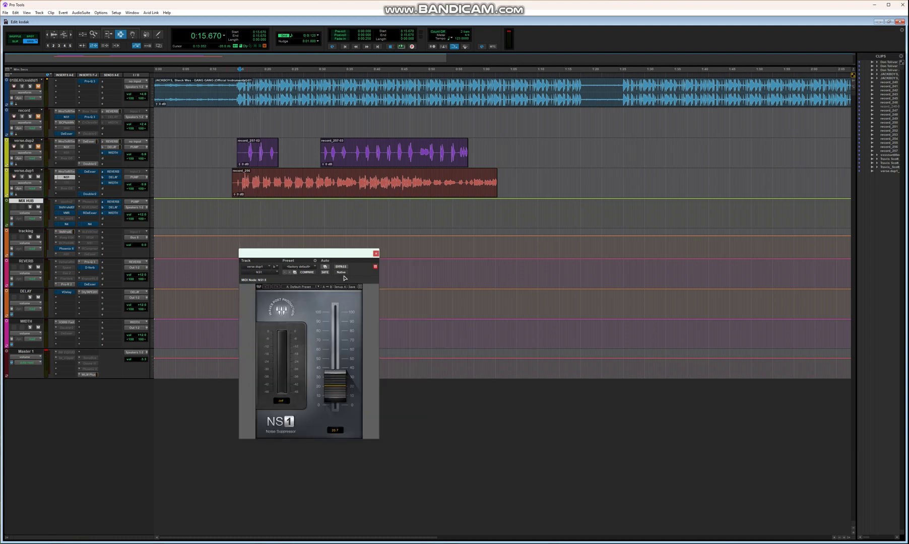
Close the NS1 window, zoom the timeline in, then back out to the whole song.
{"action": "left_click", "coordinate": [376, 254]}
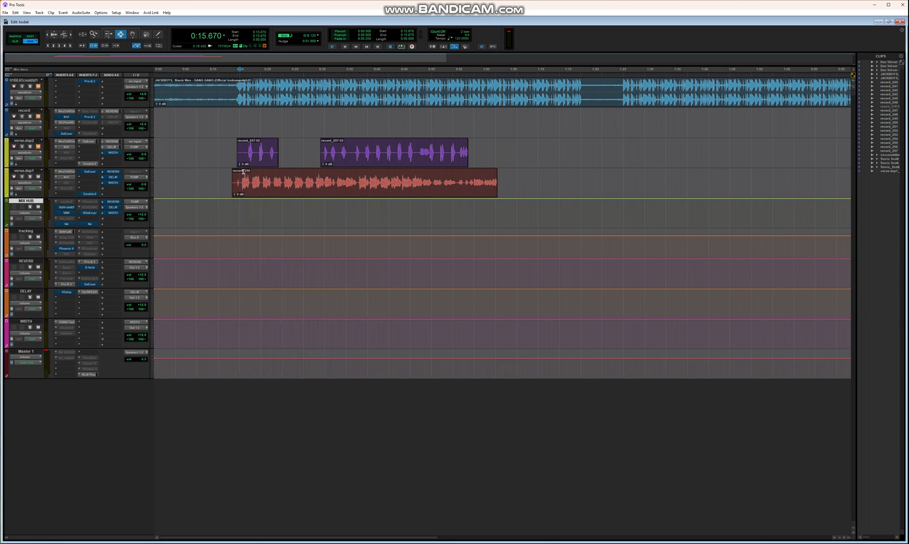
{"action": "left_click", "coordinate": [846, 539]}
{"action": "left_click", "coordinate": [846, 538]}
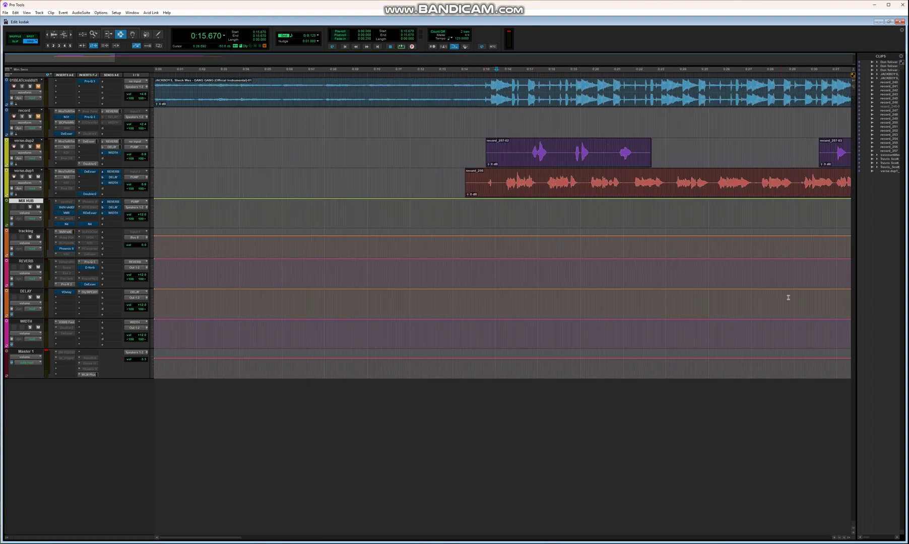
{"action": "left_click", "coordinate": [840, 537]}
{"action": "left_click", "coordinate": [839, 538]}
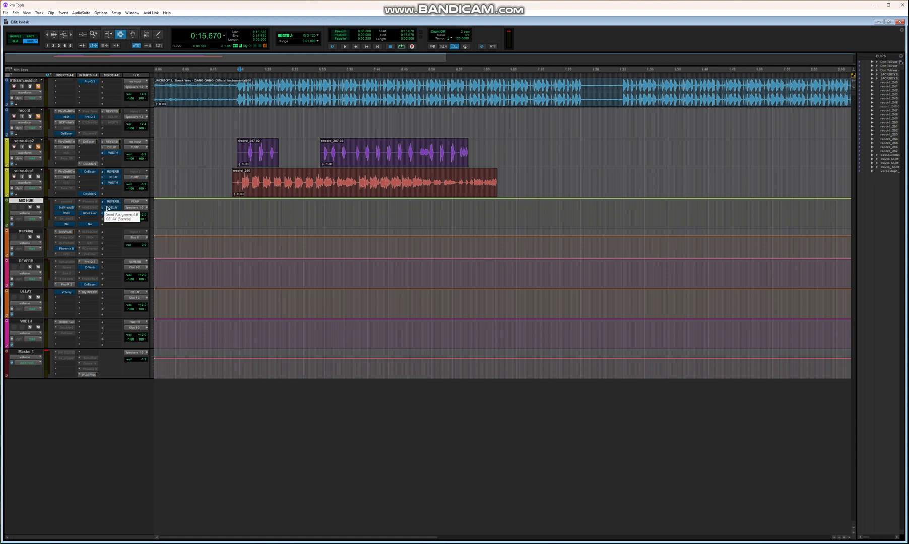
Play the mix with MIX HUB's StudioVerse chain bypassed and active, leaving it enabled.
{"action": "left_click", "coordinate": [71, 209]}
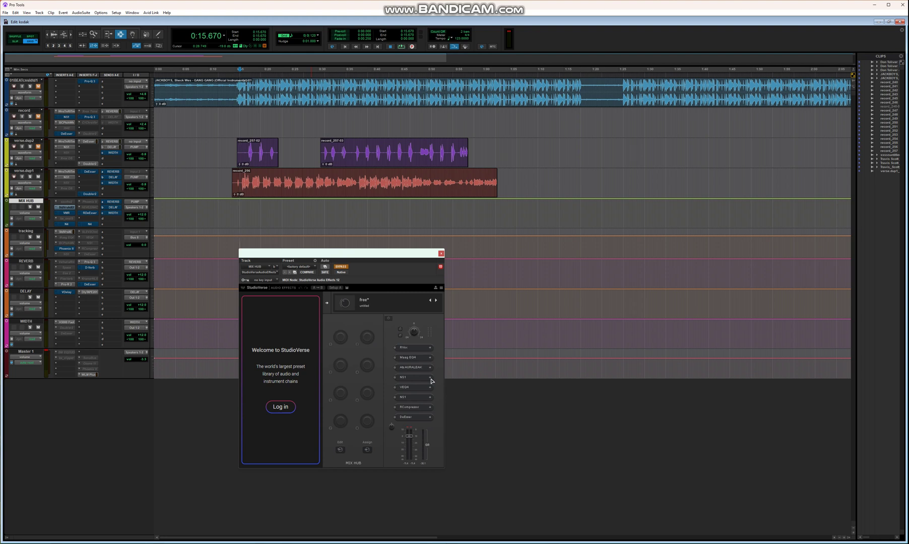
{"action": "key", "text": "space"}
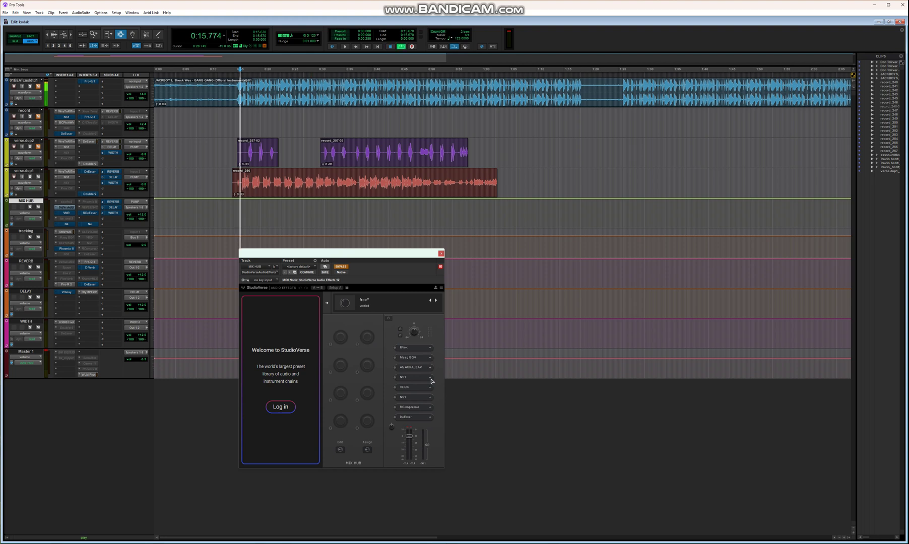
{"action": "left_click", "coordinate": [341, 267]}
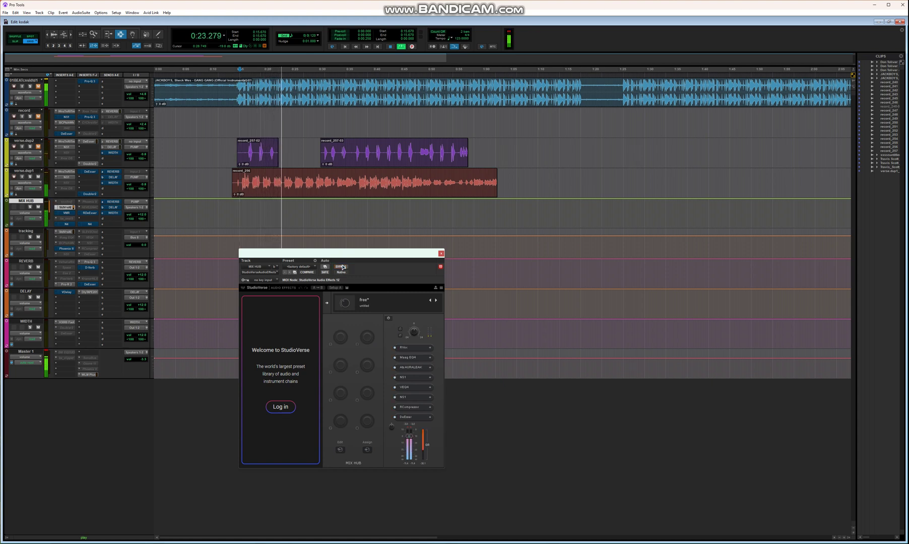
{"action": "left_click", "coordinate": [392, 48]}
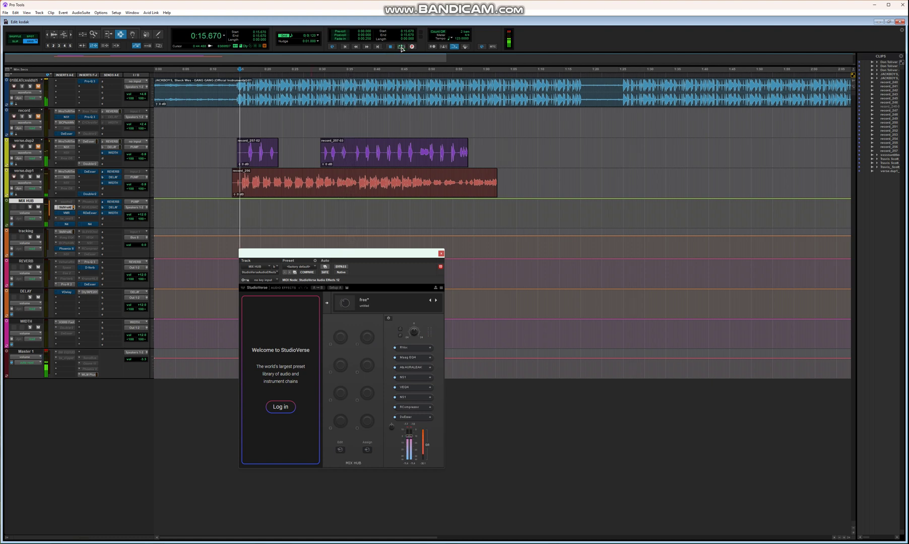
{"action": "left_click", "coordinate": [401, 47]}
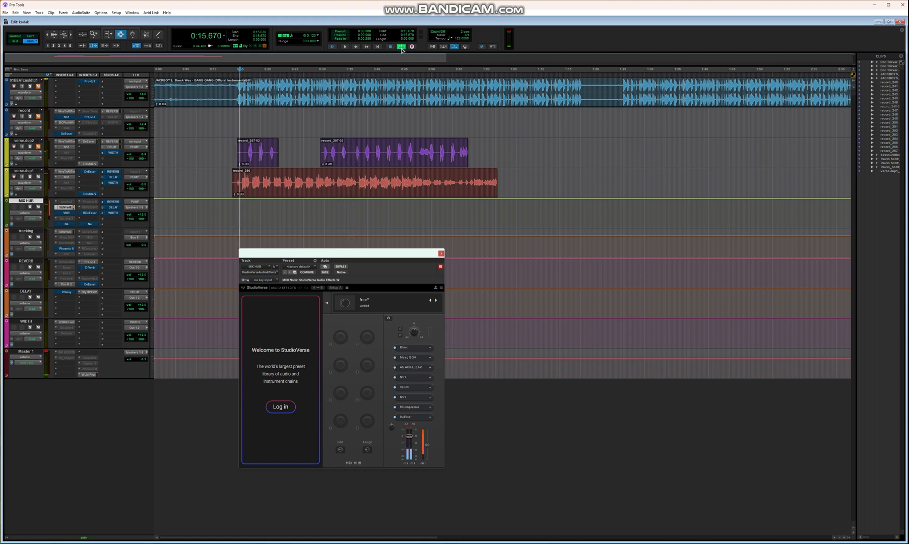
{"action": "left_click", "coordinate": [347, 266]}
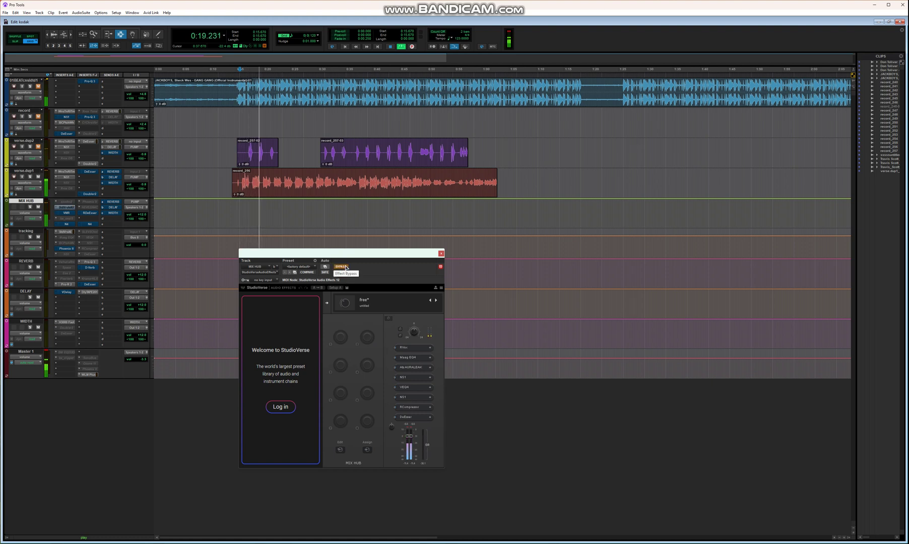
{"action": "left_click", "coordinate": [346, 267]}
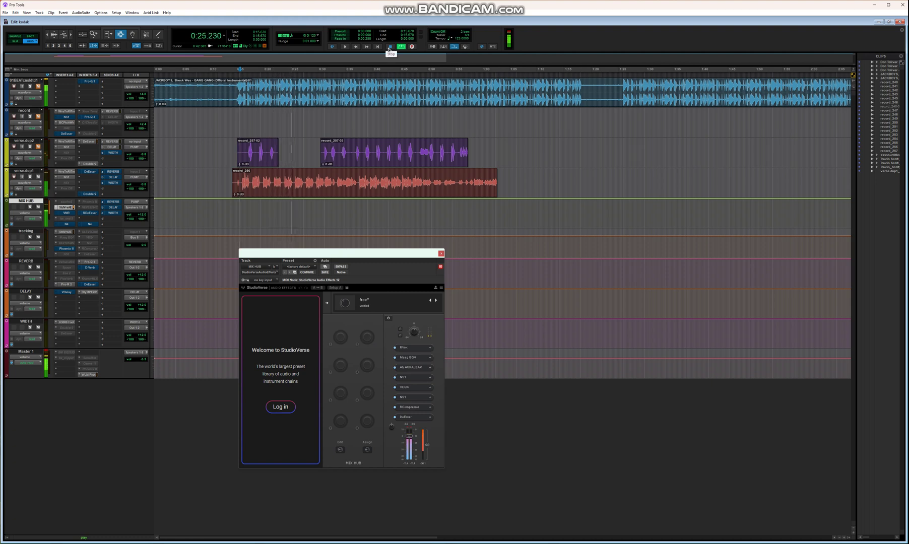
{"action": "left_click", "coordinate": [388, 46]}
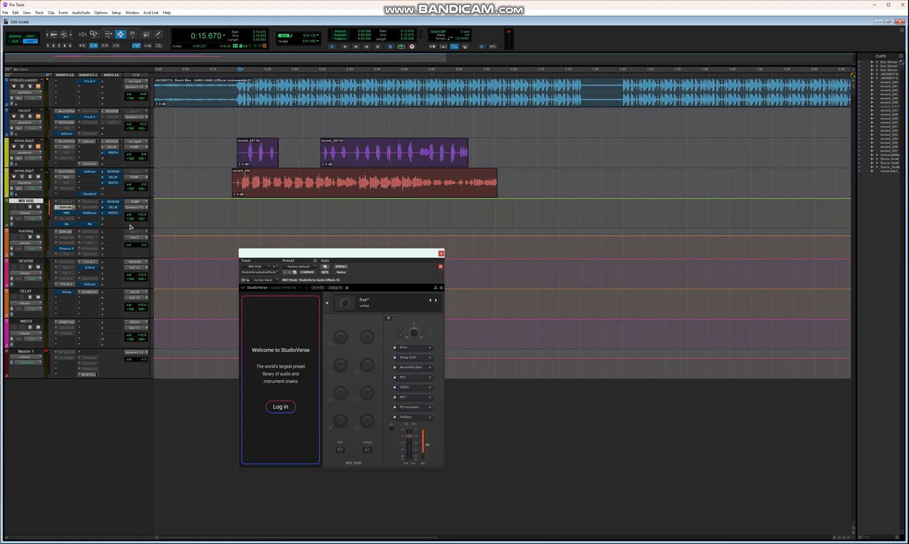
Show RVox from the MIX HUB StudioVerse chain and listen to it during playback.
{"action": "left_click", "coordinate": [407, 348]}
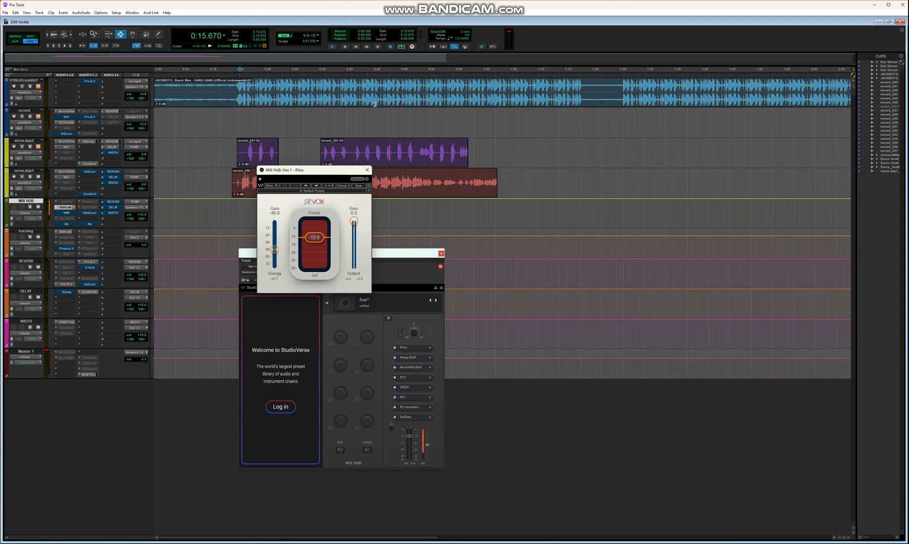
{"action": "left_click", "coordinate": [400, 47]}
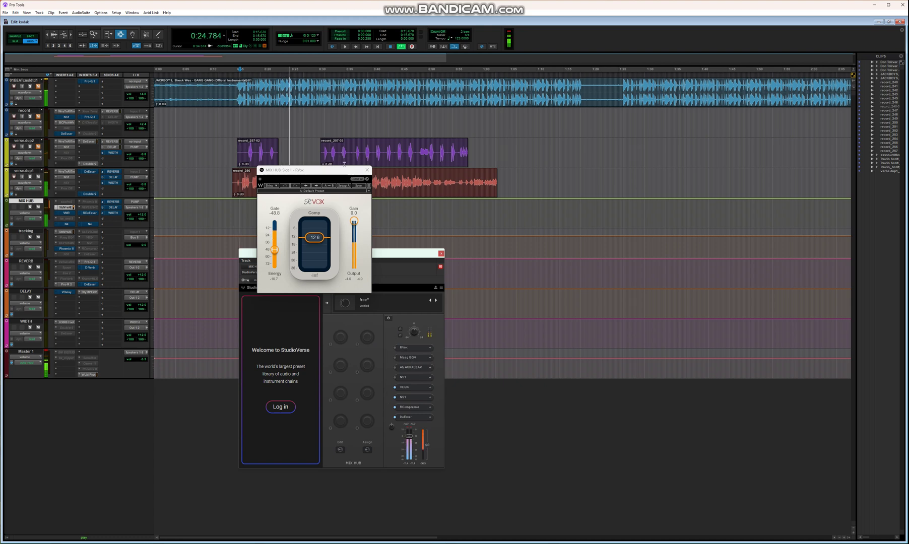
{"action": "left_click", "coordinate": [367, 174]}
{"action": "left_click", "coordinate": [395, 348]}
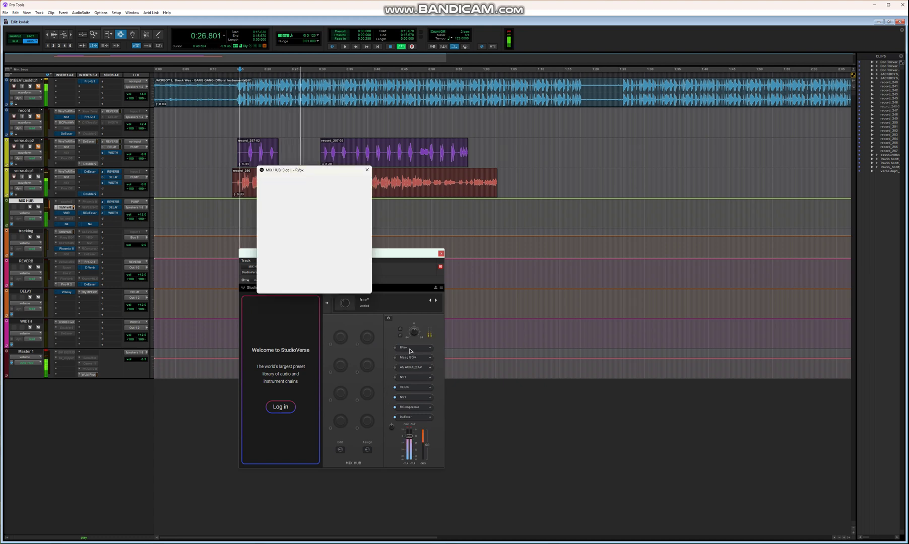
Inspect Maag EQ4 and Auraleak in the chain, close the plugin windows, and stop playback.
{"action": "left_click", "coordinate": [398, 358]}
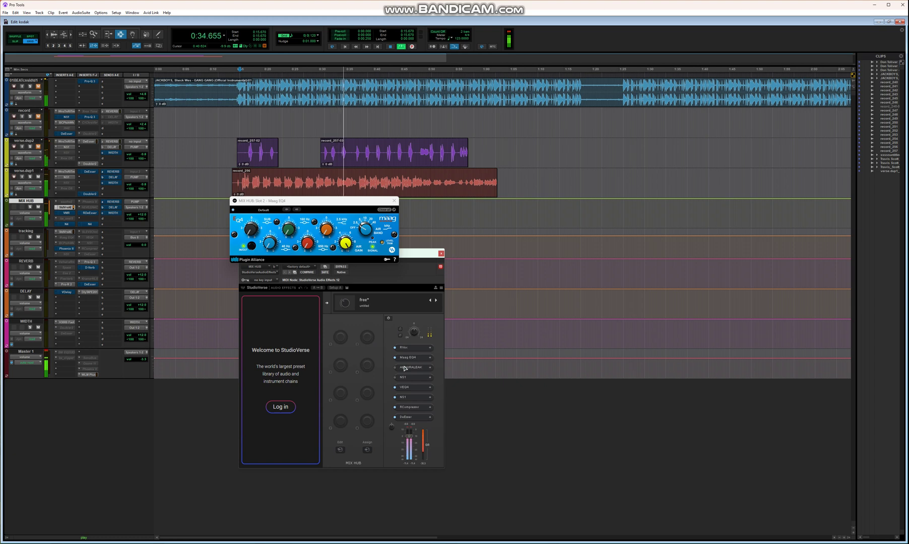
{"action": "left_click", "coordinate": [404, 368]}
{"action": "left_click", "coordinate": [403, 376]}
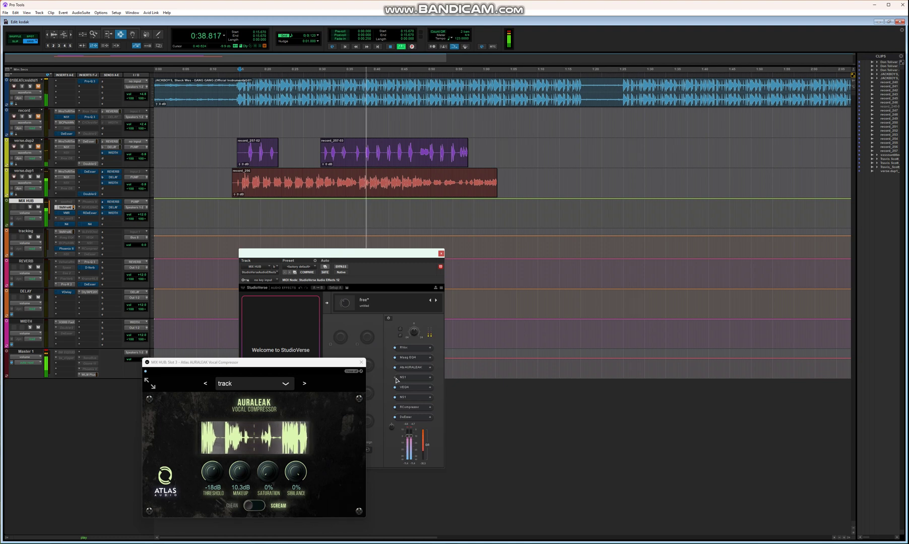
{"action": "left_click", "coordinate": [361, 362]}
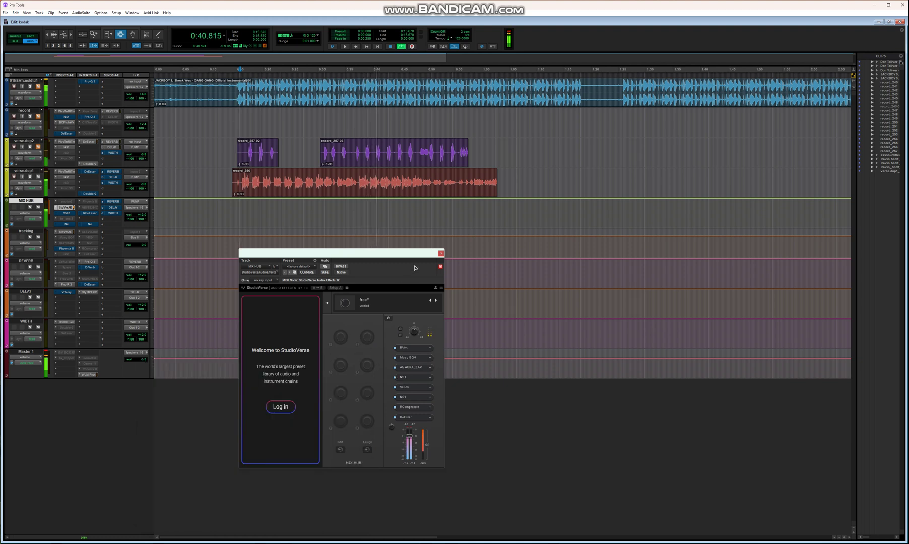
{"action": "left_click", "coordinate": [441, 254]}
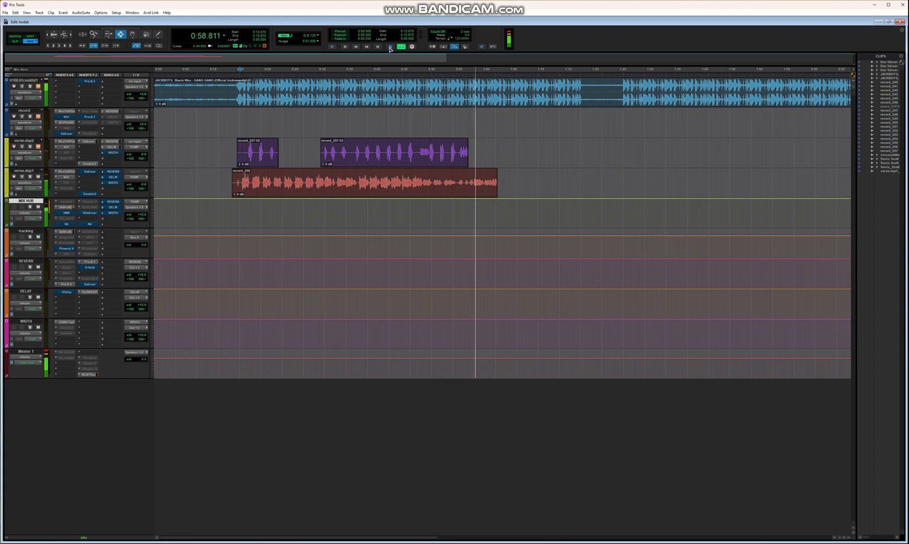
{"action": "key", "text": "space"}
Starting near 0:49.8, compare StudioVerse bypassed and on, then park playback at 0:42.560.
{"action": "left_click", "coordinate": [427, 146]}
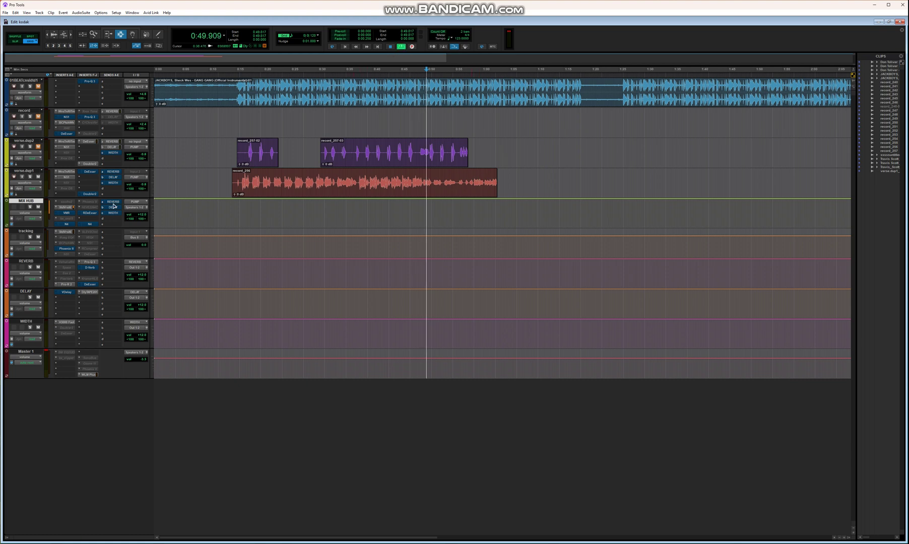
{"action": "left_click", "coordinate": [65, 207]}
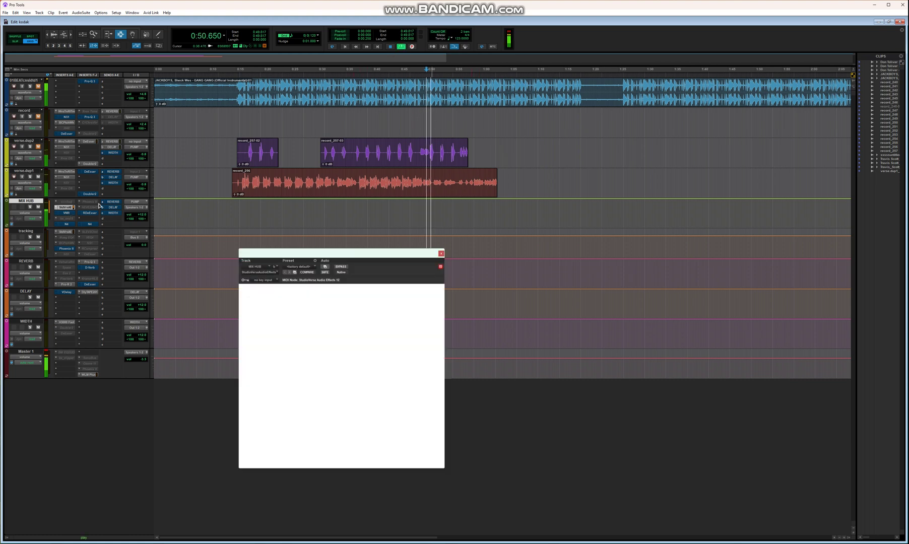
{"action": "left_click", "coordinate": [338, 268]}
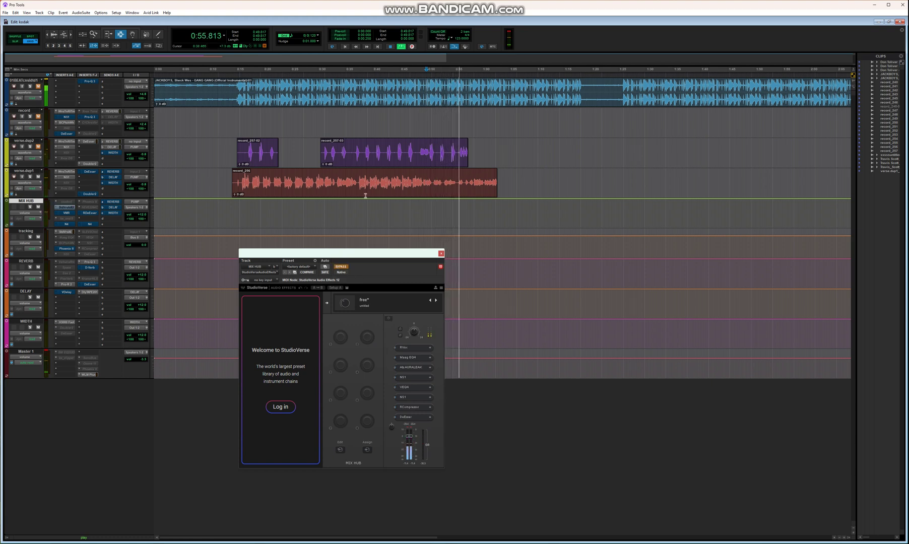
{"action": "left_click", "coordinate": [407, 151]}
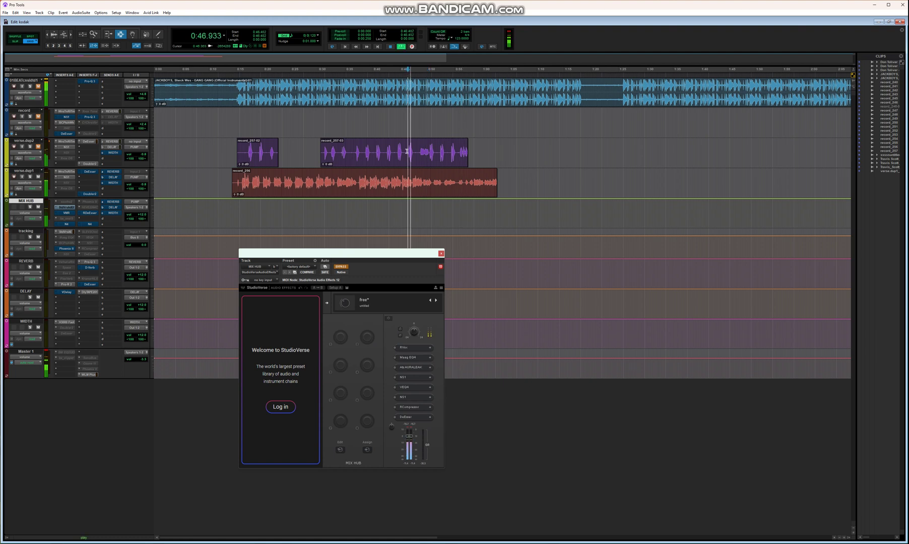
{"action": "left_click", "coordinate": [340, 267]}
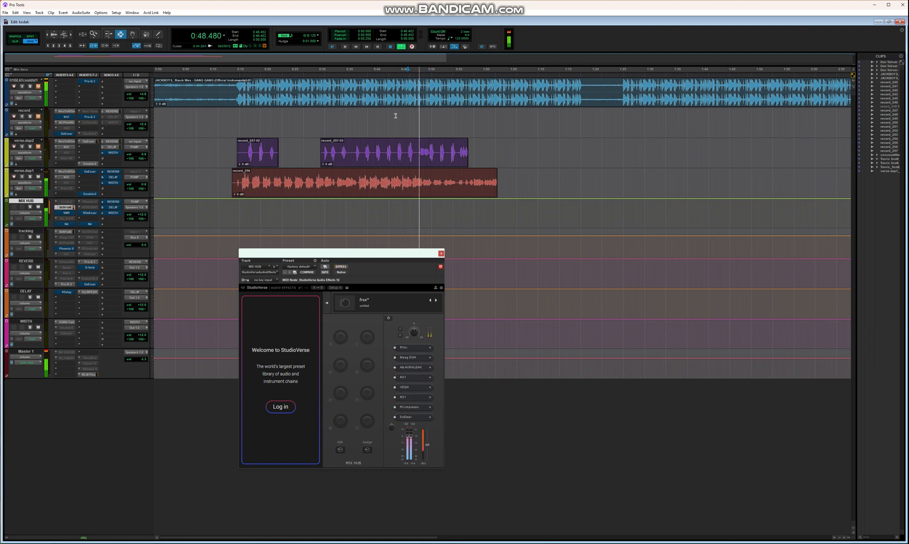
{"action": "left_click", "coordinate": [391, 69]}
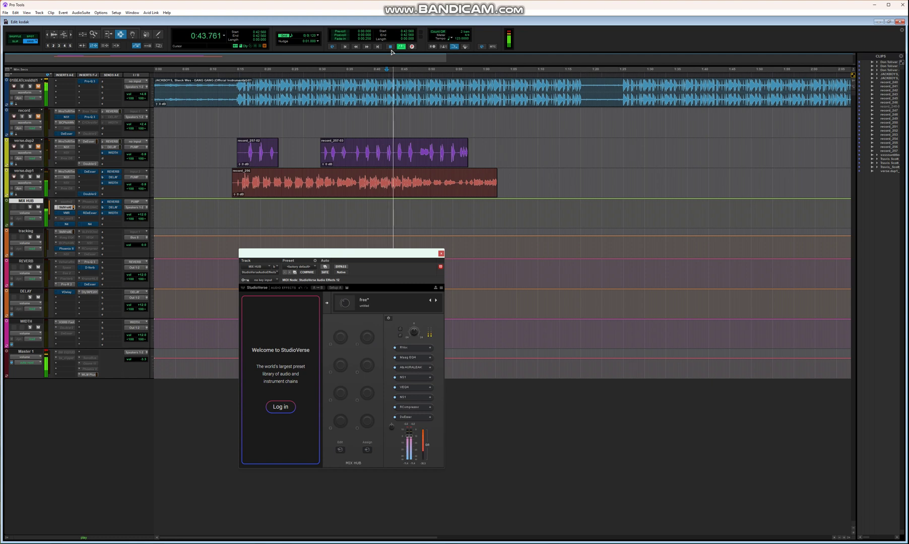
{"action": "left_click", "coordinate": [391, 47]}
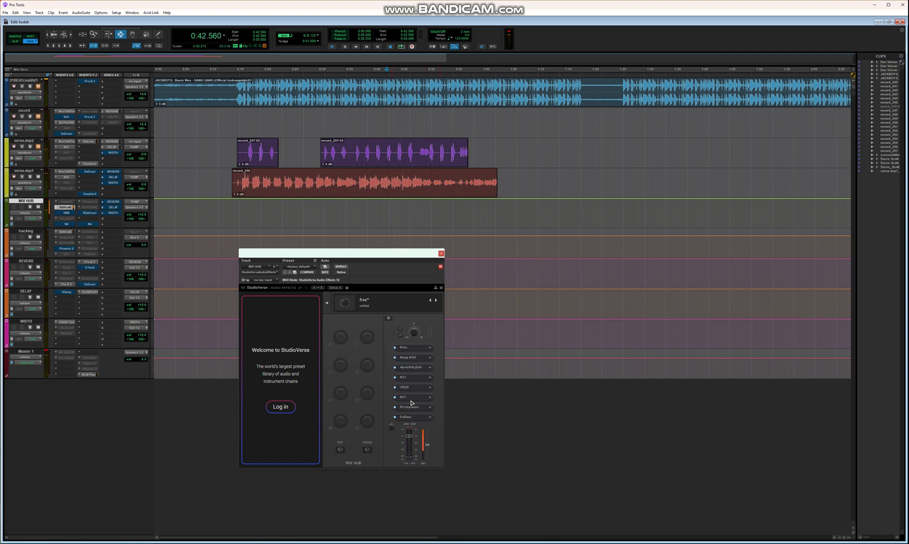
{"action": "left_click", "coordinate": [441, 254]}
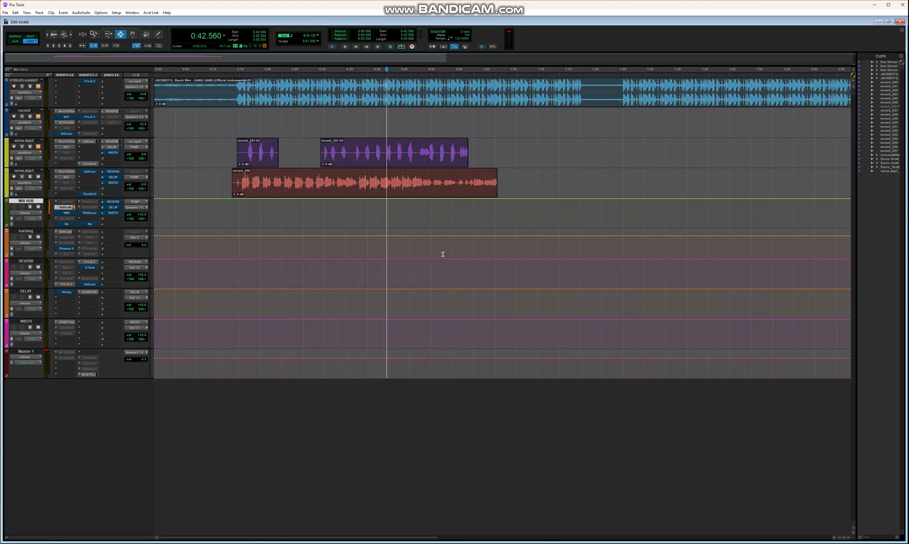
Take MIX HUB's OPTO-3A/2A out of bypass and audition it, then show the Virtual Mix Rack.
{"action": "left_click", "coordinate": [89, 225]}
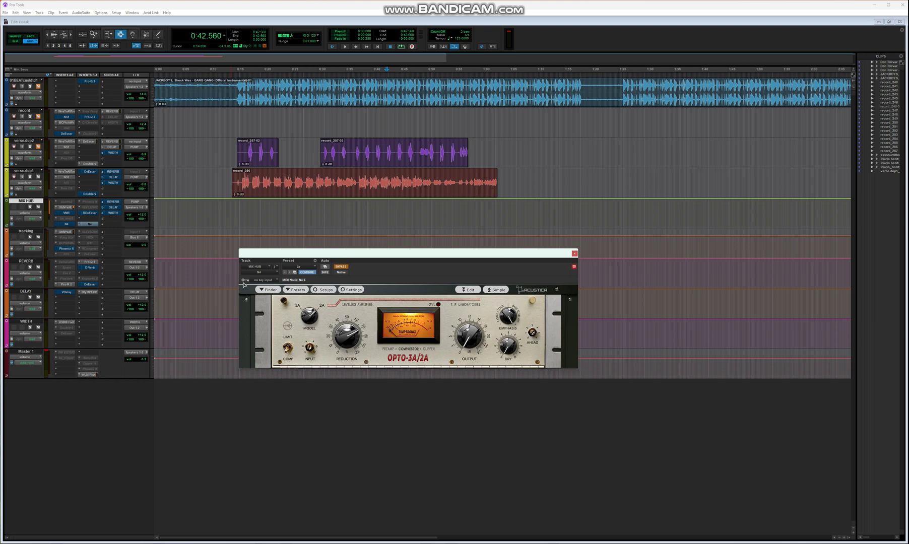
{"action": "left_click", "coordinate": [341, 267]}
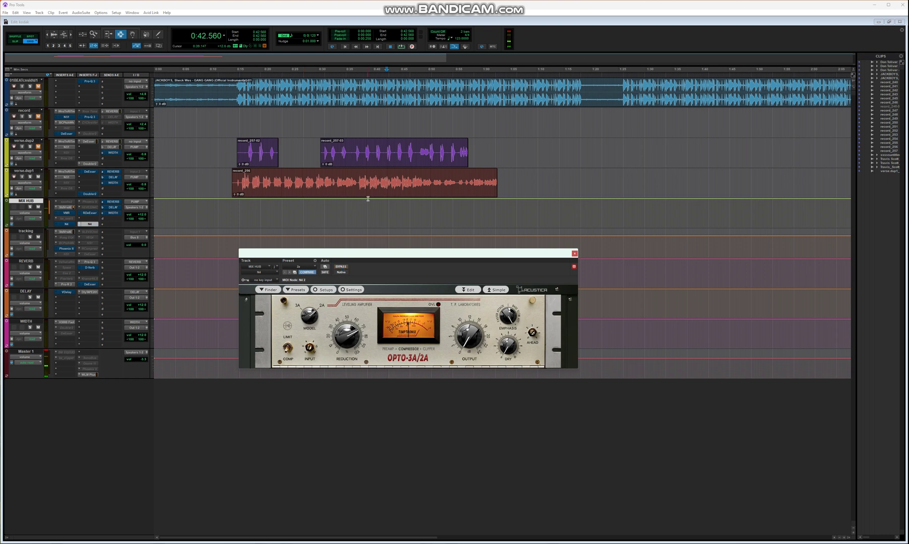
{"action": "left_click", "coordinate": [400, 47]}
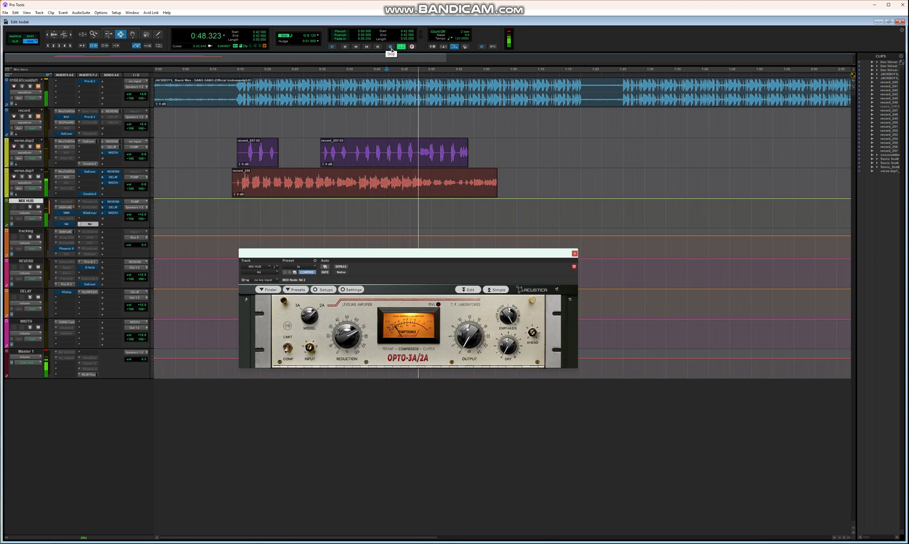
{"action": "left_click", "coordinate": [391, 47]}
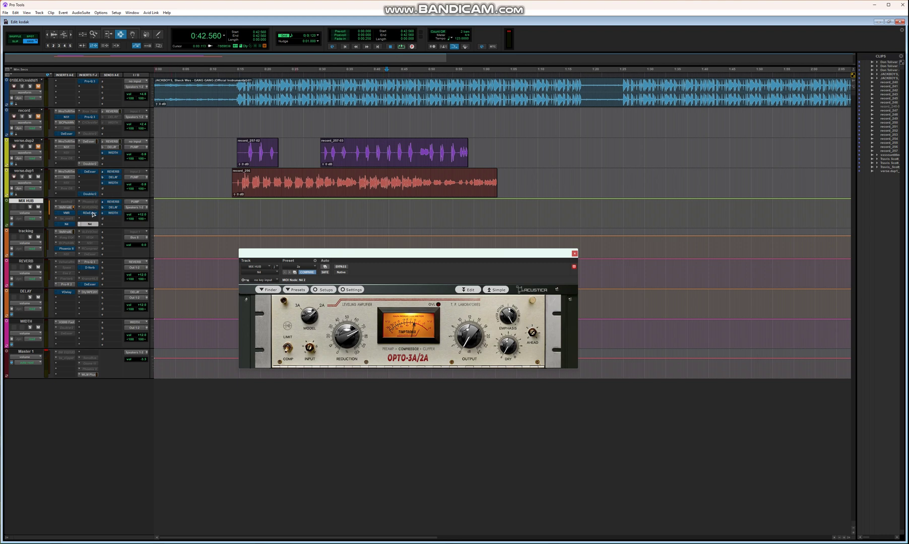
{"action": "left_click", "coordinate": [69, 216]}
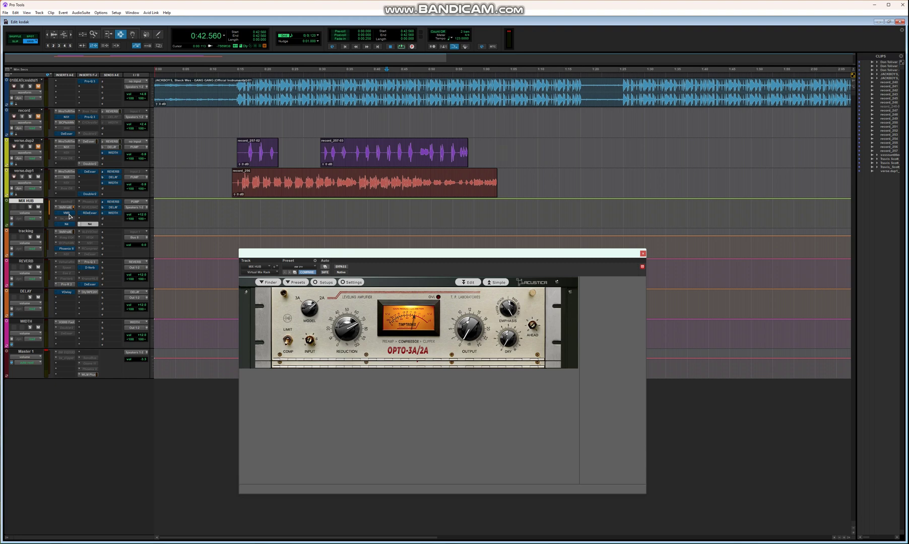
Make the Virtual Mix Rack insert on MIX HUB active and play the vocals.
{"action": "left_click", "coordinate": [69, 216], "text": "ctrl"}
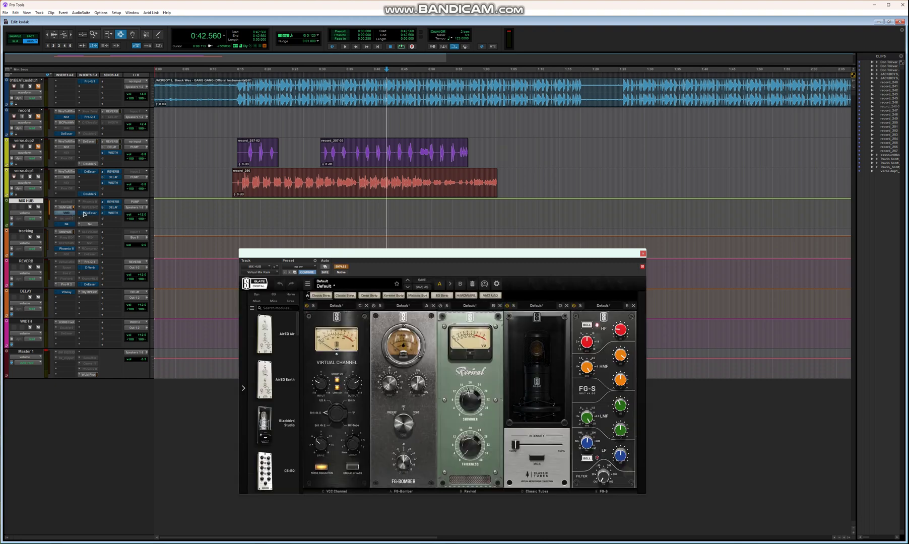
{"action": "right_click", "coordinate": [69, 215]}
{"action": "left_click", "coordinate": [72, 216]}
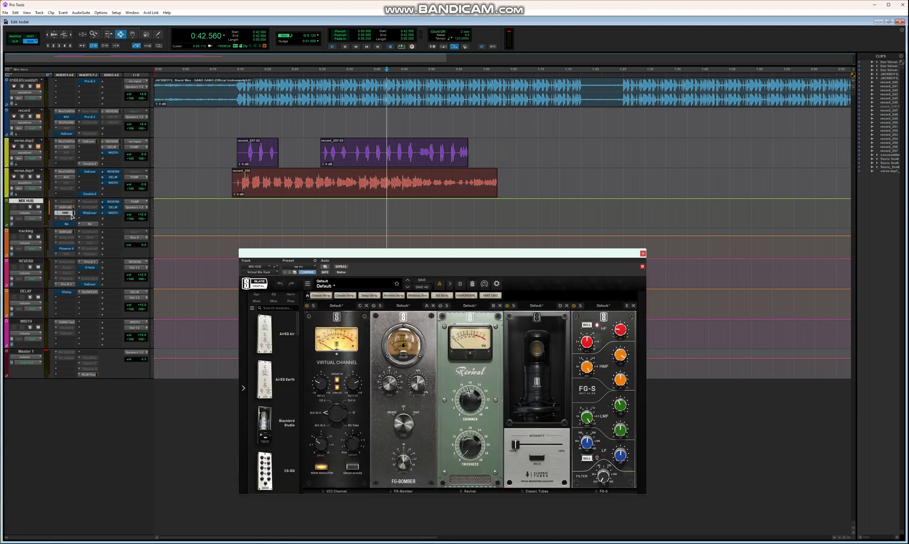
{"action": "left_click", "coordinate": [401, 47]}
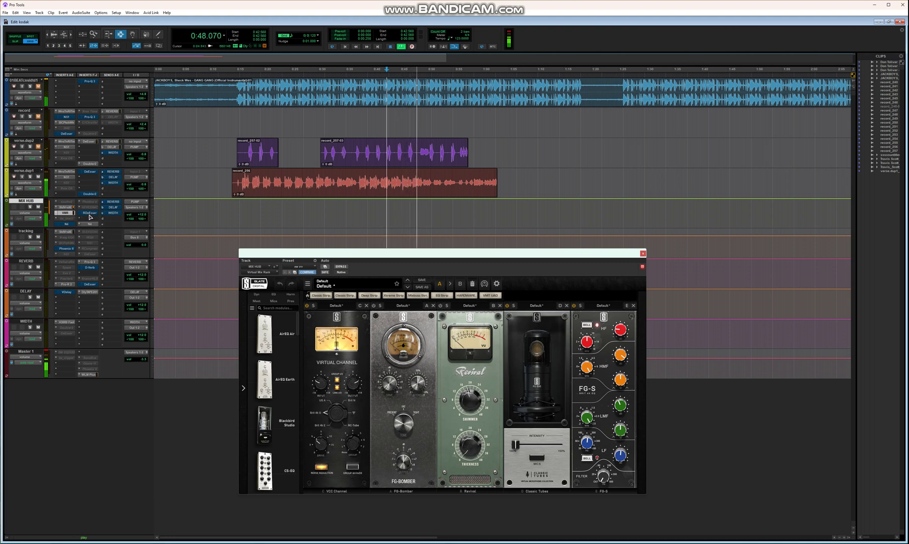
View the RDeEsser, stop playback, and bring up the Acustica EQ on MIX HUB.
{"action": "left_click", "coordinate": [89, 213]}
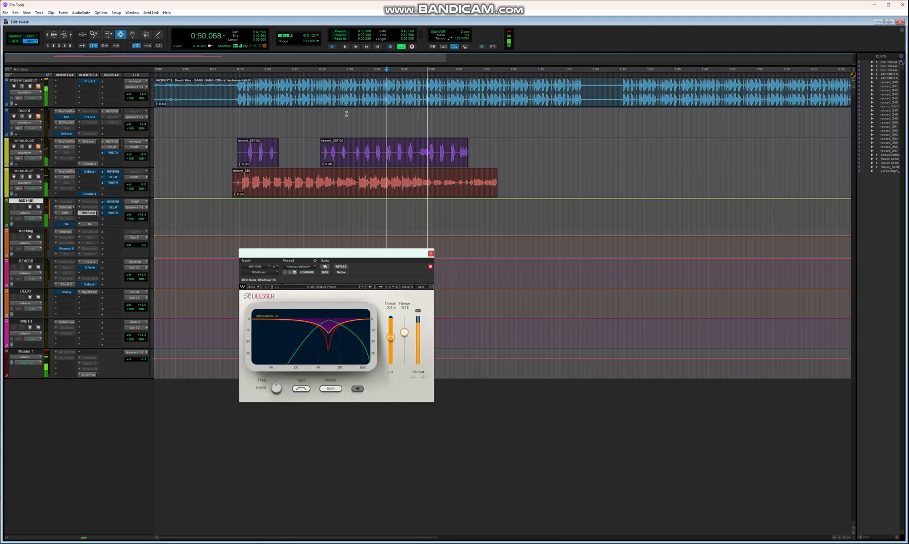
{"action": "left_click", "coordinate": [391, 46]}
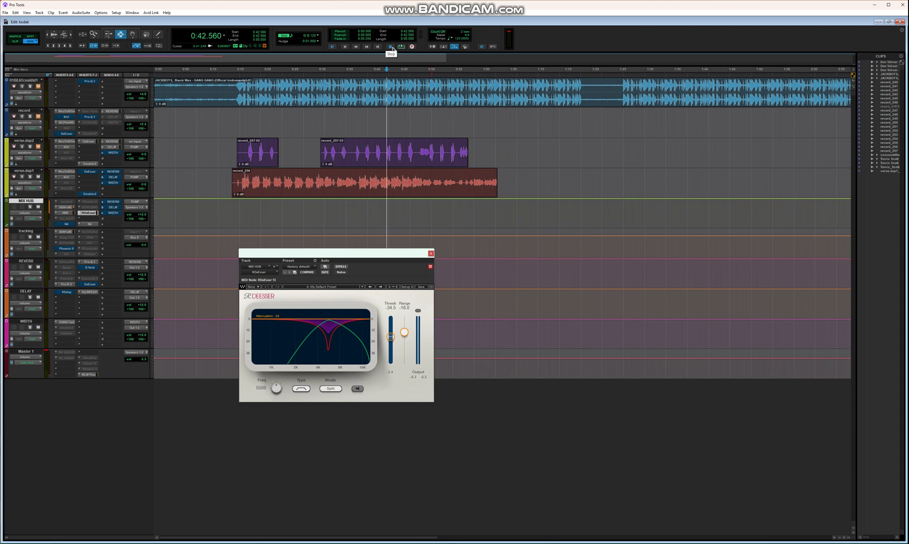
{"action": "left_click", "coordinate": [69, 224]}
Take the Acustica EQ out of bypass, loop the vocal section, and set the start to 0:39.7.
{"action": "left_click", "coordinate": [341, 266]}
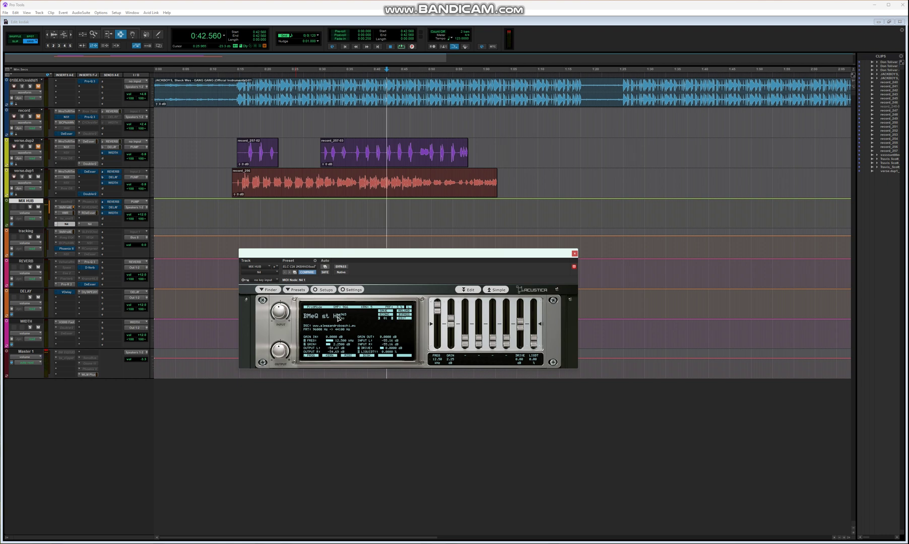
{"action": "left_click", "coordinate": [401, 47]}
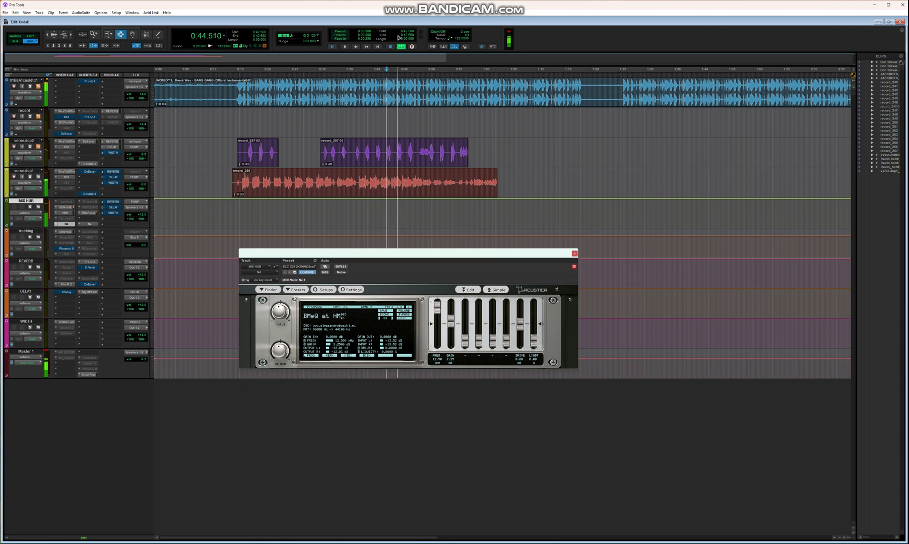
{"action": "key", "text": "space"}
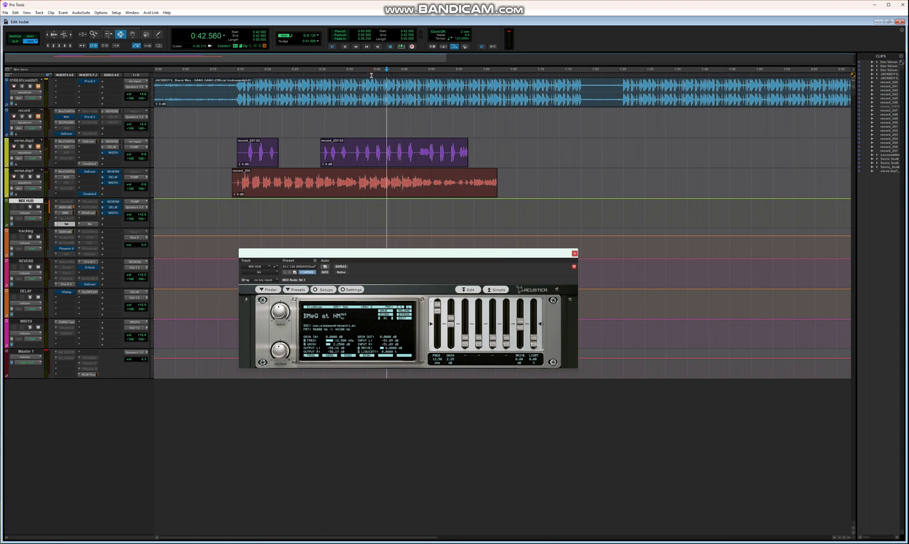
{"action": "left_click", "coordinate": [372, 78]}
Make the MIX HUB RDeEsser active, play from 0:39.695, and show its window.
{"action": "right_click", "coordinate": [88, 213]}
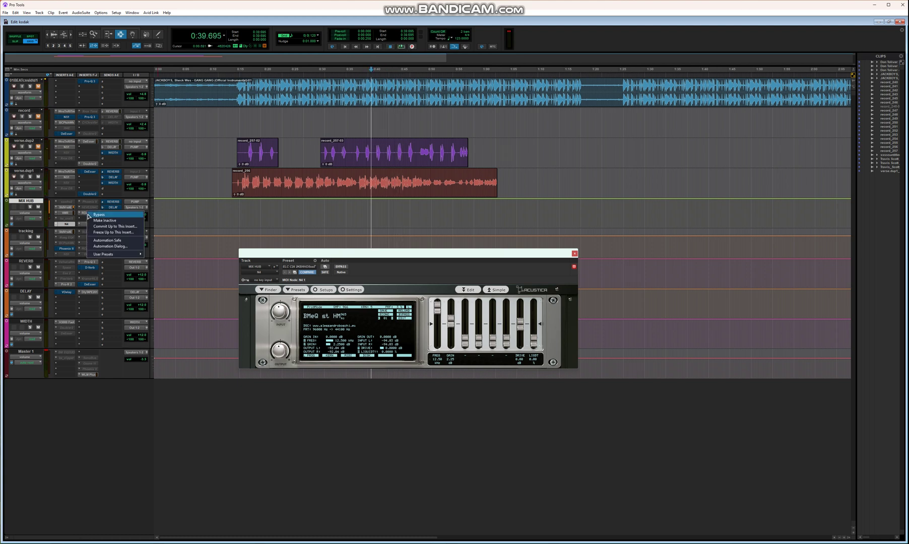
{"action": "left_click", "coordinate": [100, 215]}
{"action": "key", "text": "space"}
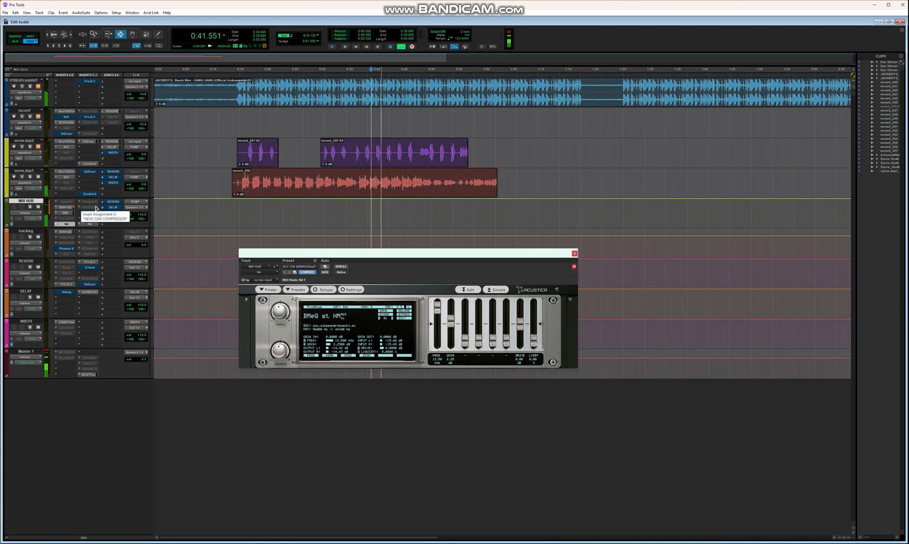
{"action": "key", "text": "space"}
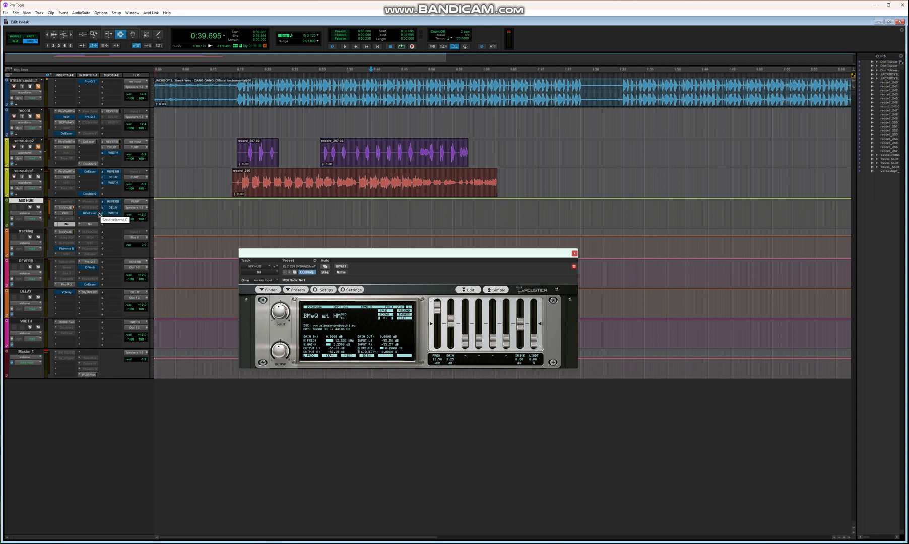
{"action": "left_click", "coordinate": [90, 212]}
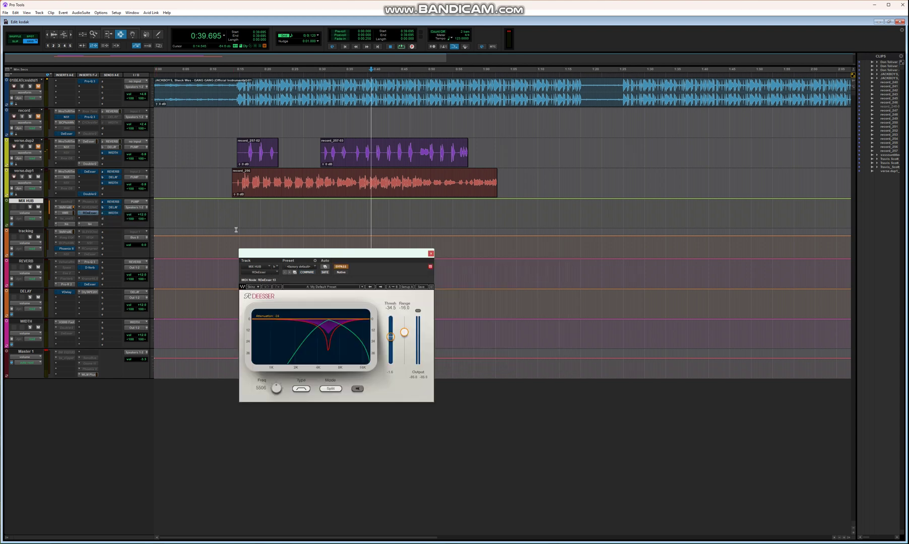
Un-bypass the RDeEsser and review the VMR, BMeQ, RDeEsser and Opto-3A/2A inserts on MIX HUB.
{"action": "left_click", "coordinate": [340, 267]}
{"action": "left_click", "coordinate": [64, 213]}
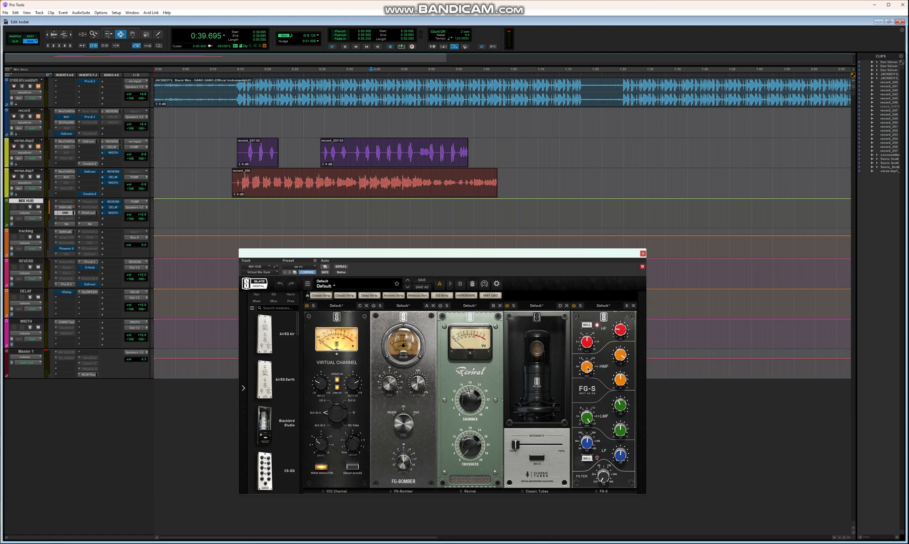
{"action": "left_click", "coordinate": [68, 225]}
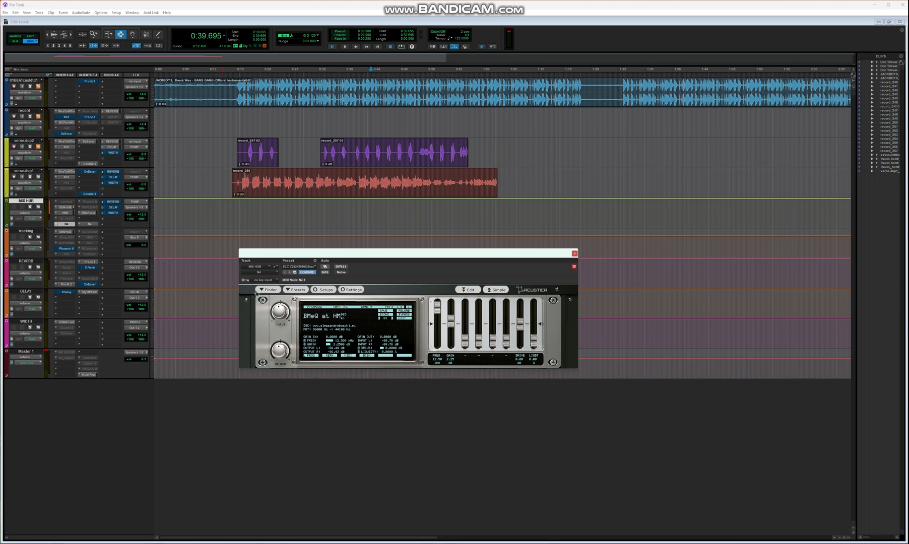
{"action": "left_click", "coordinate": [88, 213]}
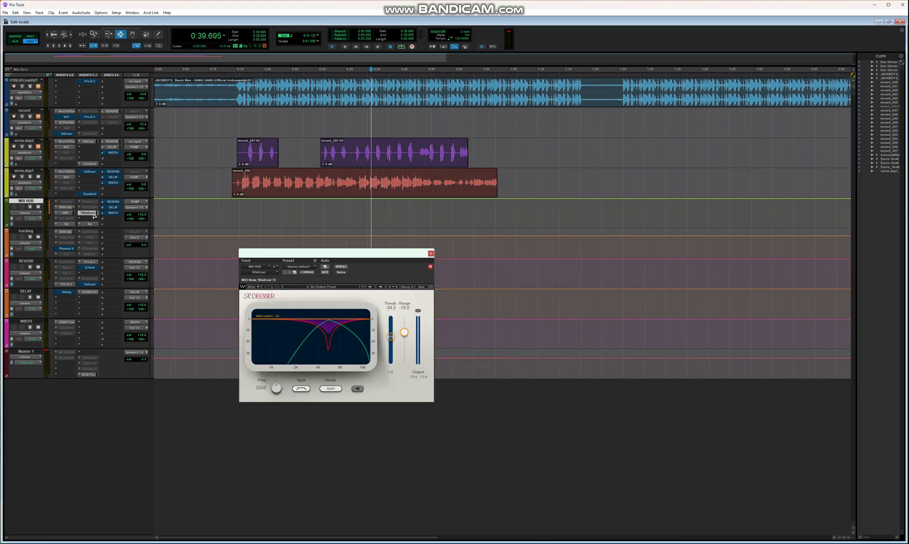
{"action": "left_click", "coordinate": [88, 225]}
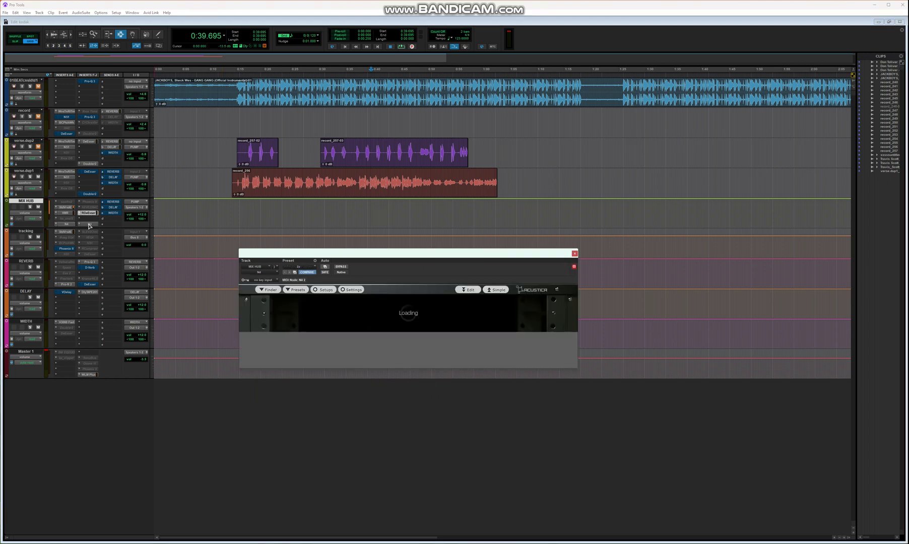
Play the bus chain from 0:39.695, then show verse.dup1's DeEsser.
{"action": "left_click", "coordinate": [402, 47]}
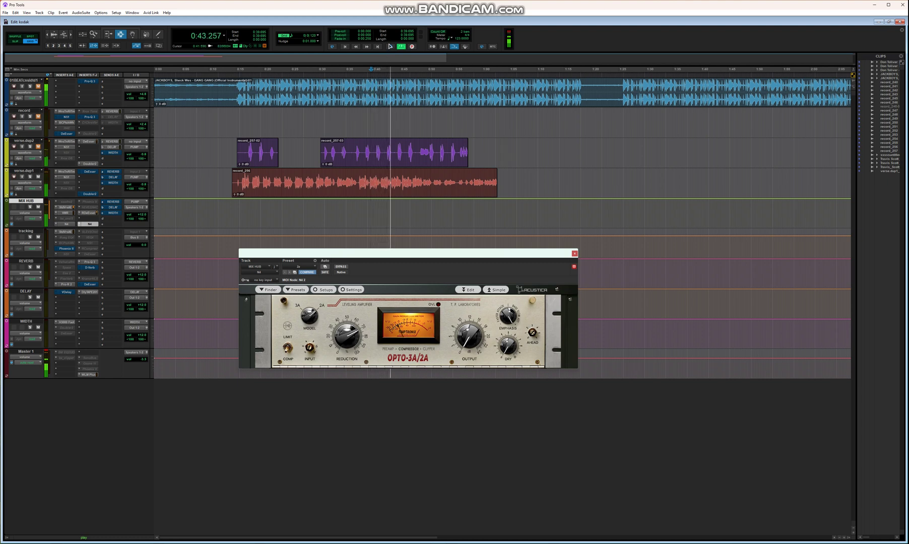
{"action": "left_click", "coordinate": [391, 46]}
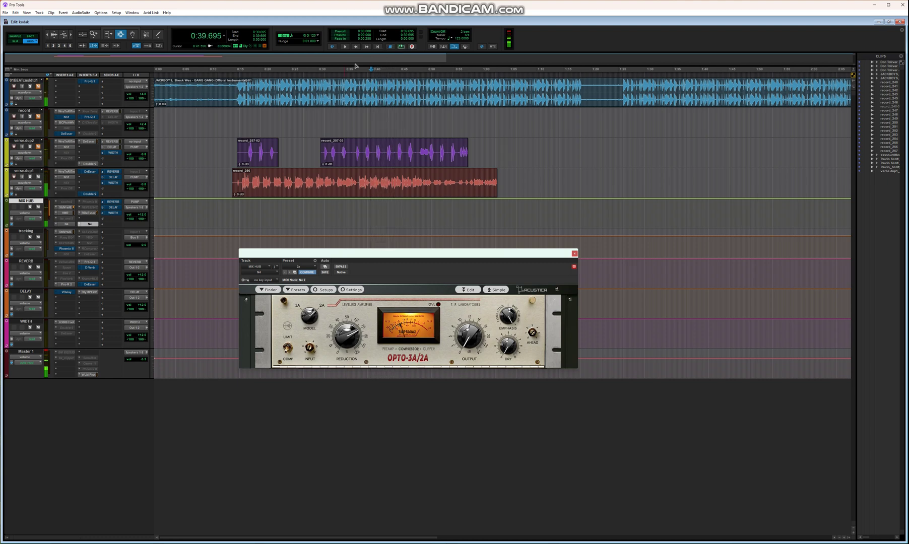
{"action": "left_click", "coordinate": [90, 172]}
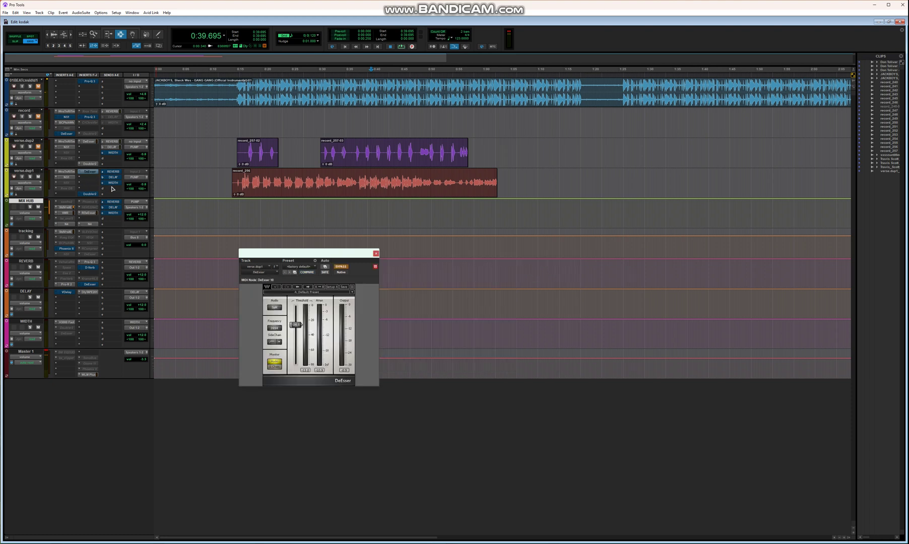
{"action": "left_click", "coordinate": [401, 47]}
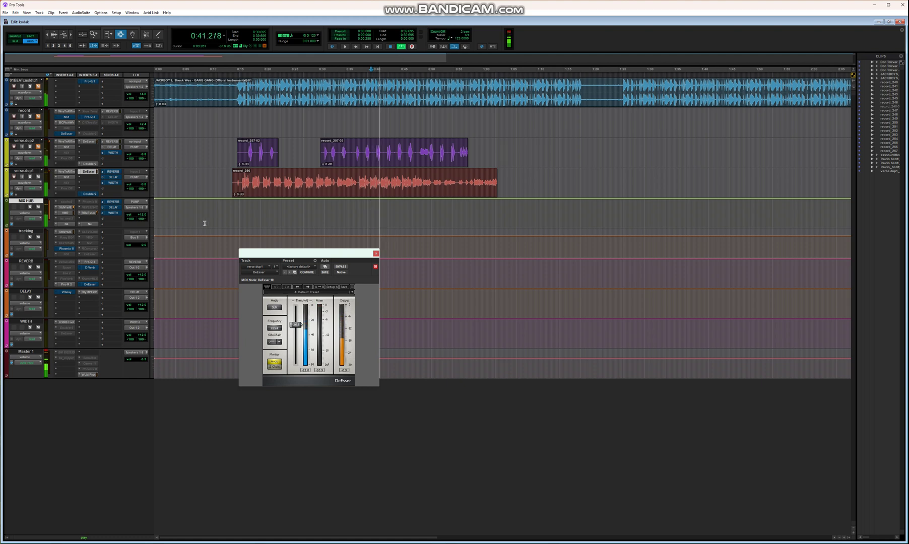
{"action": "left_click", "coordinate": [361, 74]}
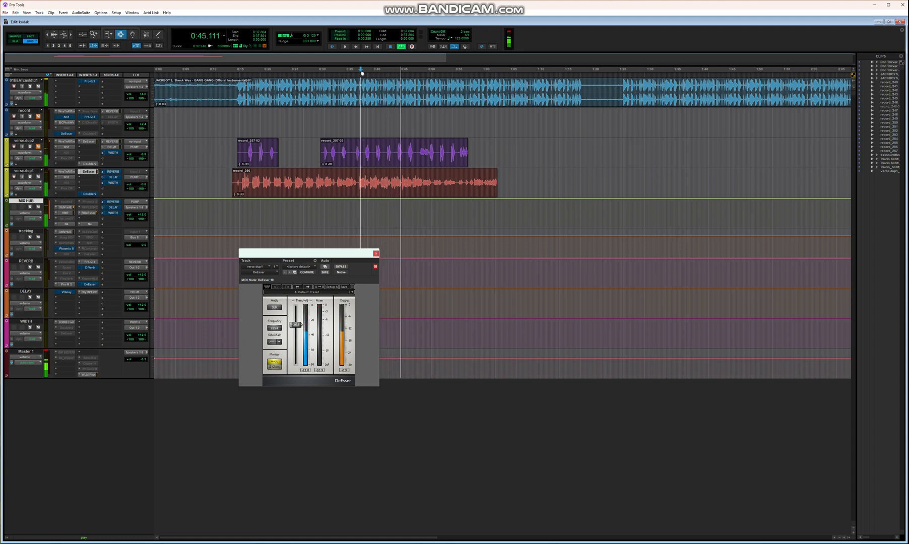
{"action": "key", "text": "space"}
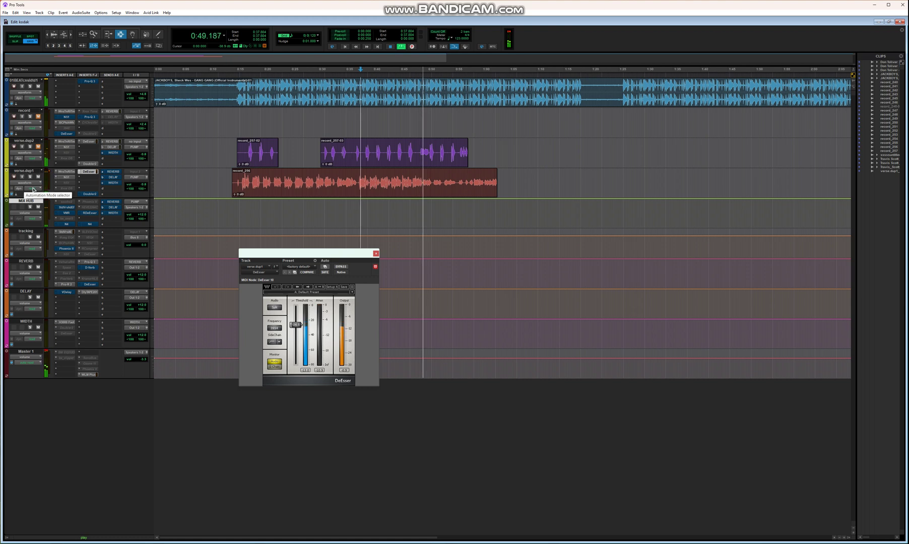
{"action": "key", "text": "space"}
{"action": "key", "text": "space"}
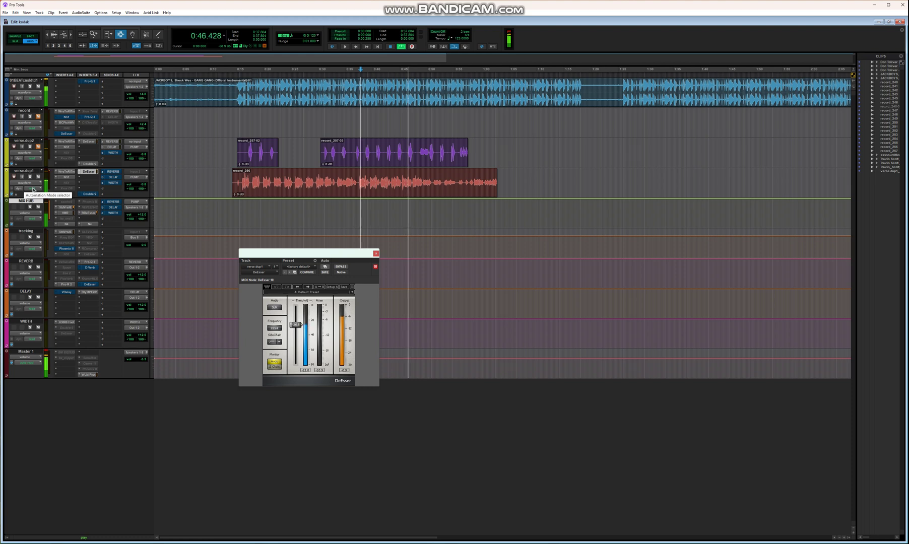
{"action": "key", "text": "space"}
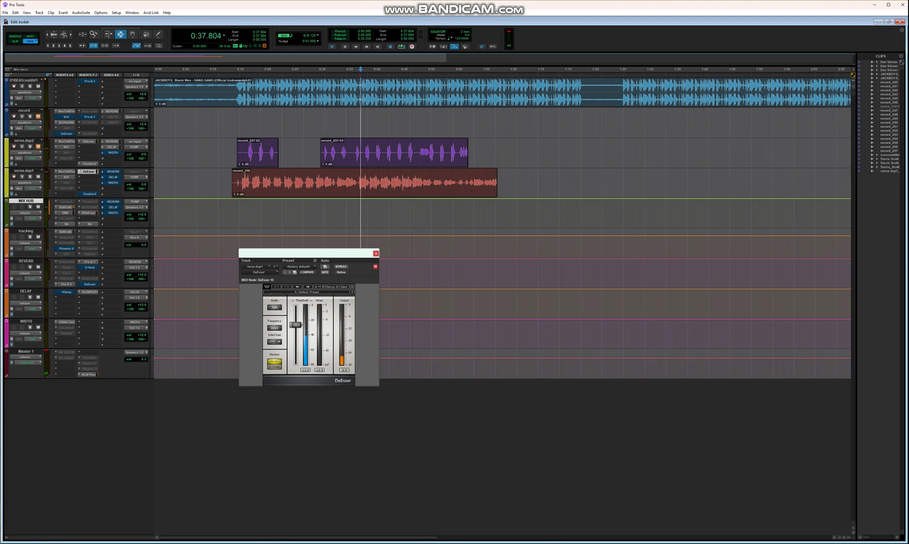
{"action": "key", "text": "space"}
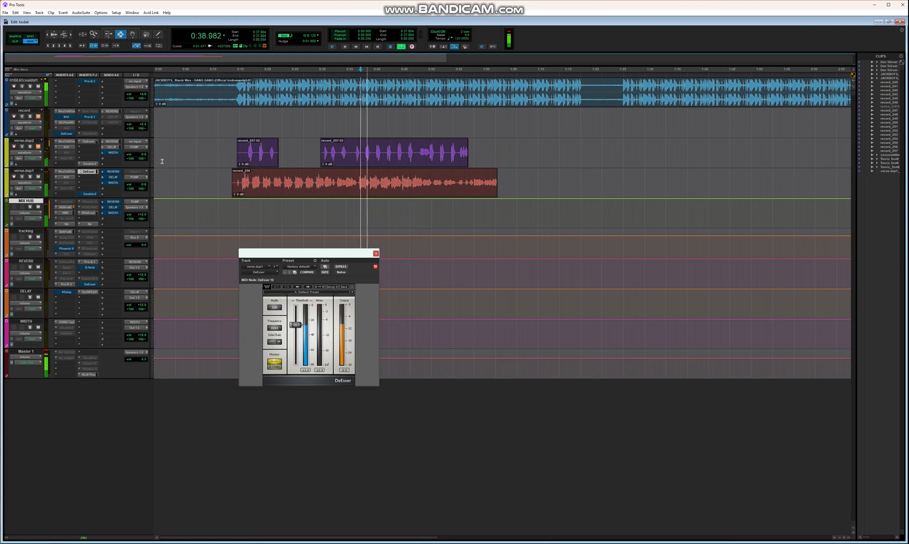
{"action": "left_click", "coordinate": [112, 207]}
{"action": "key", "text": "Escape"}
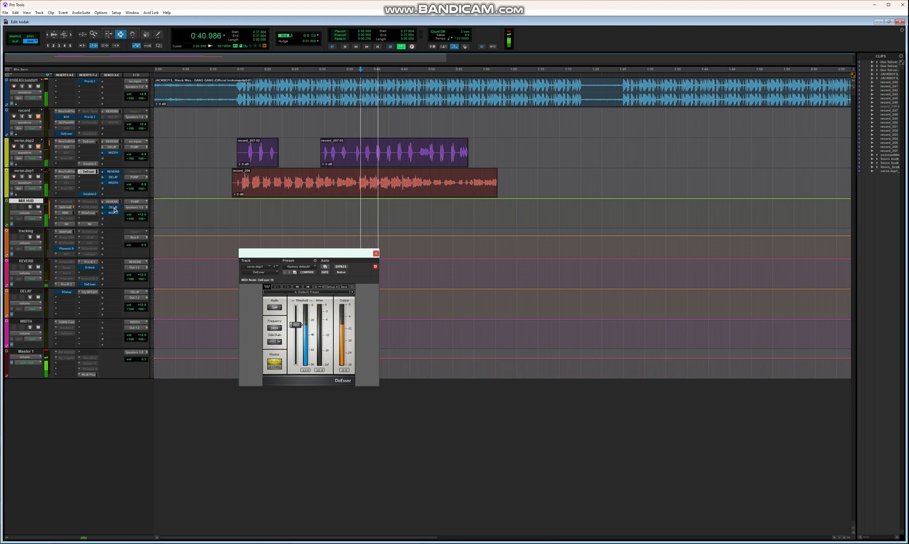
{"action": "left_click", "coordinate": [113, 210]}
{"action": "key", "text": "Escape"}
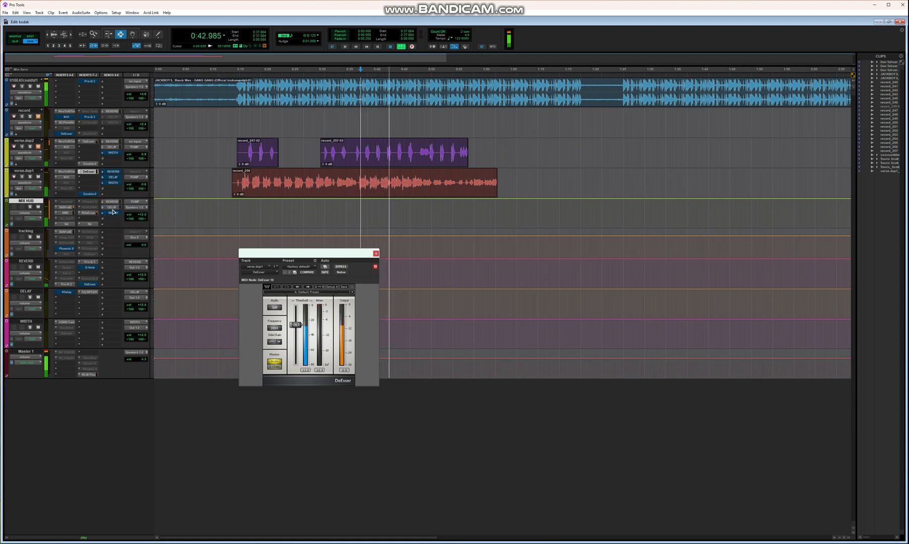
{"action": "left_click", "coordinate": [115, 210]}
{"action": "left_click", "coordinate": [114, 209]}
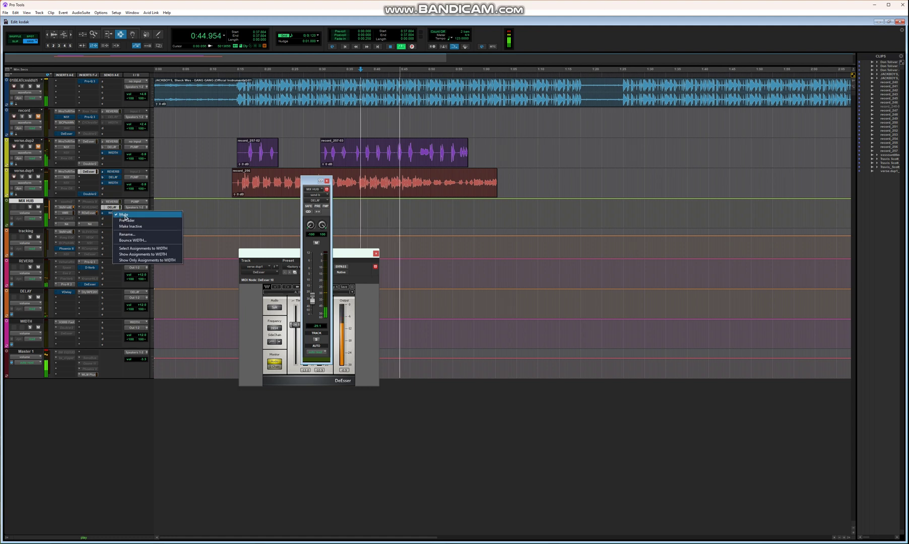
{"action": "key", "text": "Escape"}
{"action": "left_click", "coordinate": [327, 181]}
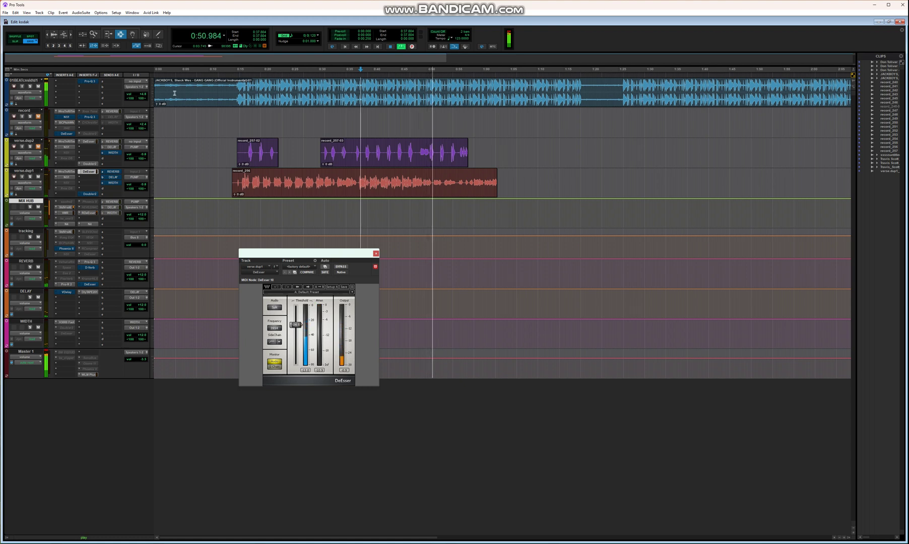
{"action": "left_click", "coordinate": [390, 47]}
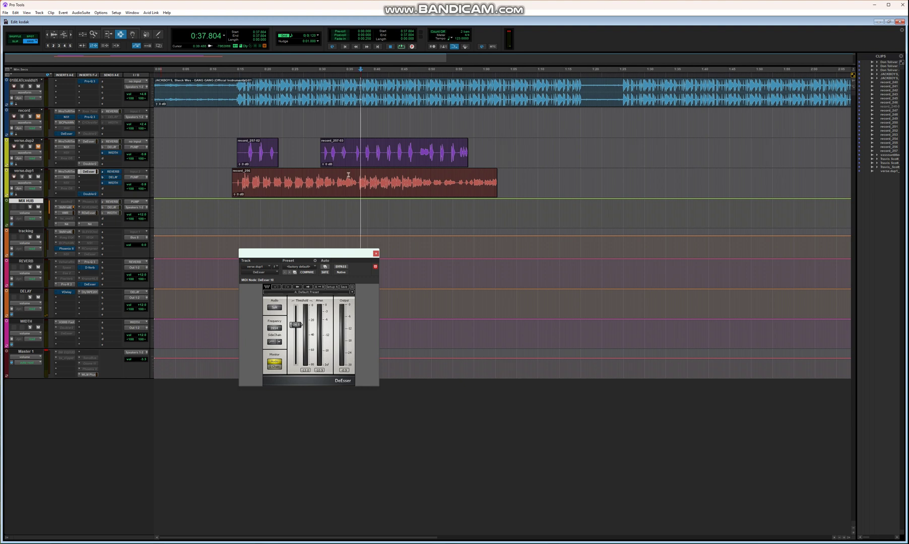
Switch between the MIX HUB insert plug-ins, then close that plug-in window.
{"action": "left_click", "coordinate": [66, 208]}
{"action": "left_click", "coordinate": [66, 213]}
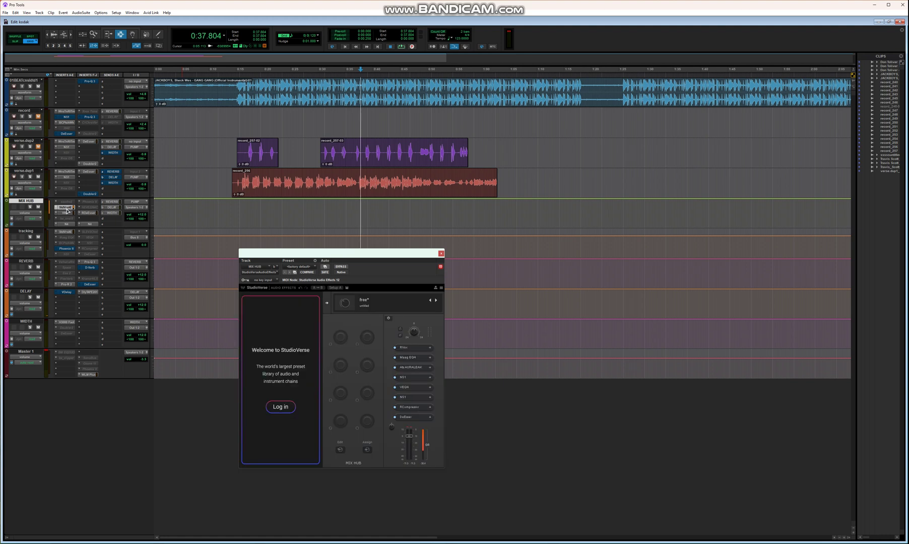
{"action": "left_click", "coordinate": [66, 213]}
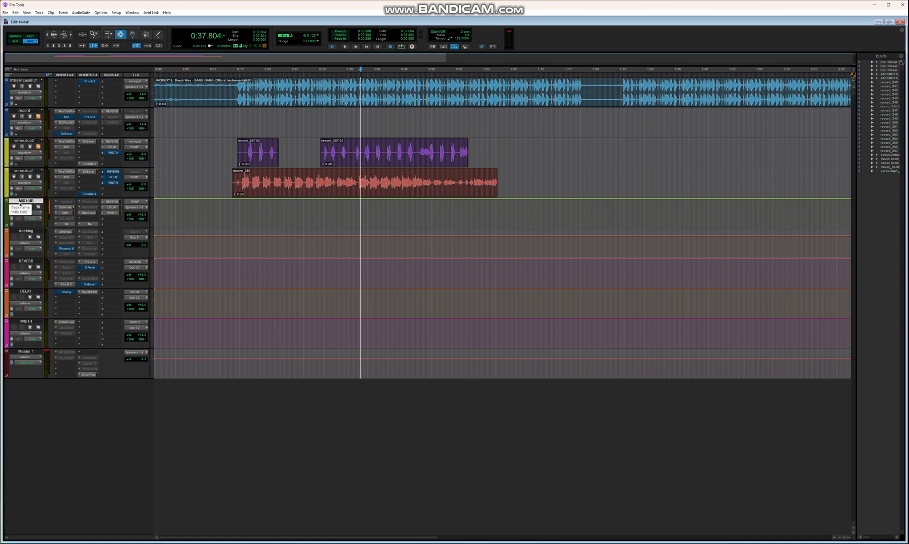
Check RCompressor, Auraleak and RVox in MIX HUB's StudioVerse chain, then close all plug-in windows.
{"action": "left_click", "coordinate": [65, 207]}
{"action": "left_click", "coordinate": [406, 409]}
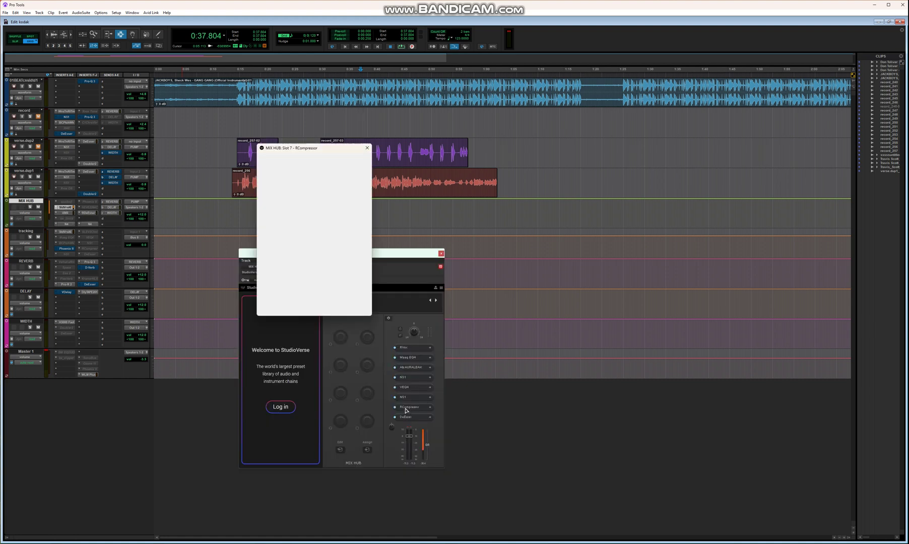
{"action": "left_click", "coordinate": [414, 407]}
{"action": "left_click", "coordinate": [410, 369]}
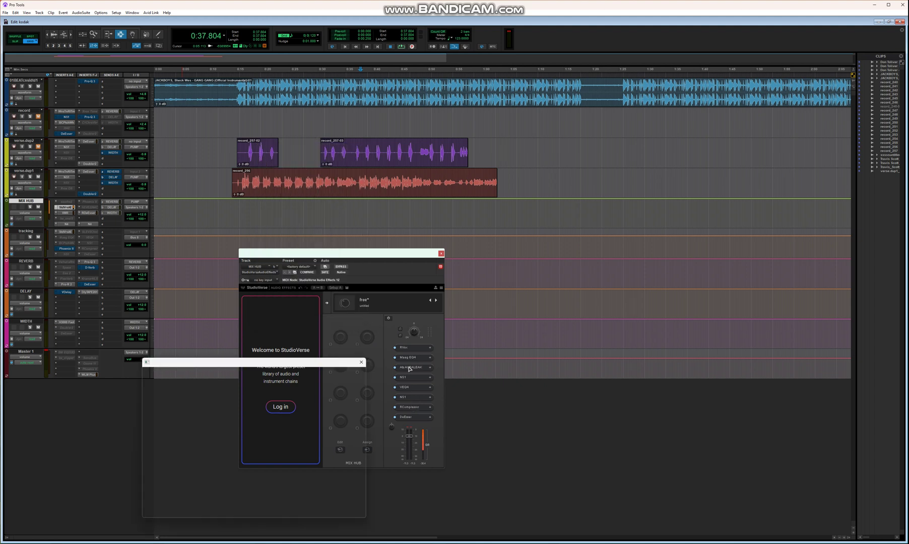
{"action": "left_click", "coordinate": [410, 368]}
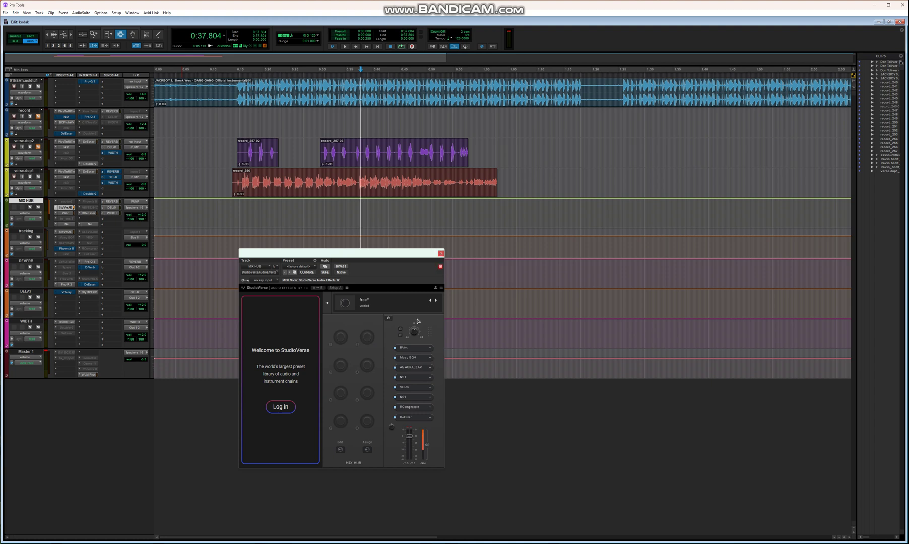
{"action": "left_click", "coordinate": [415, 347]}
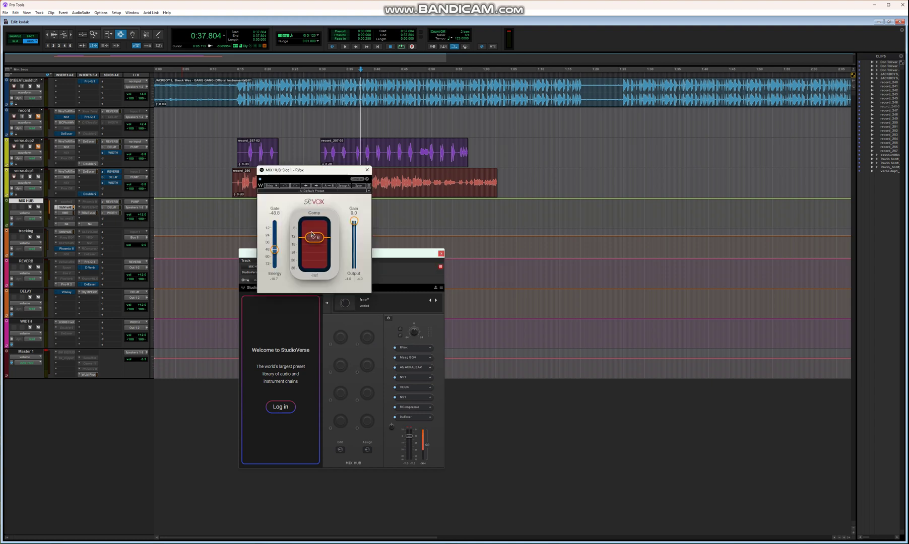
{"action": "left_click", "coordinate": [367, 171]}
{"action": "left_click", "coordinate": [441, 254]}
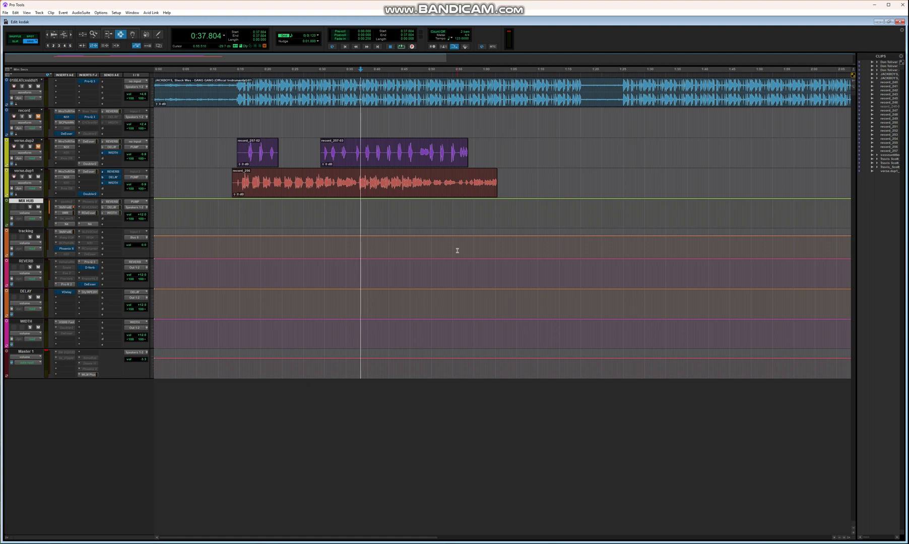
Play the vocal mix from 0:14.756 for about 36 seconds, then stop.
{"action": "right_click", "coordinate": [29, 201]}
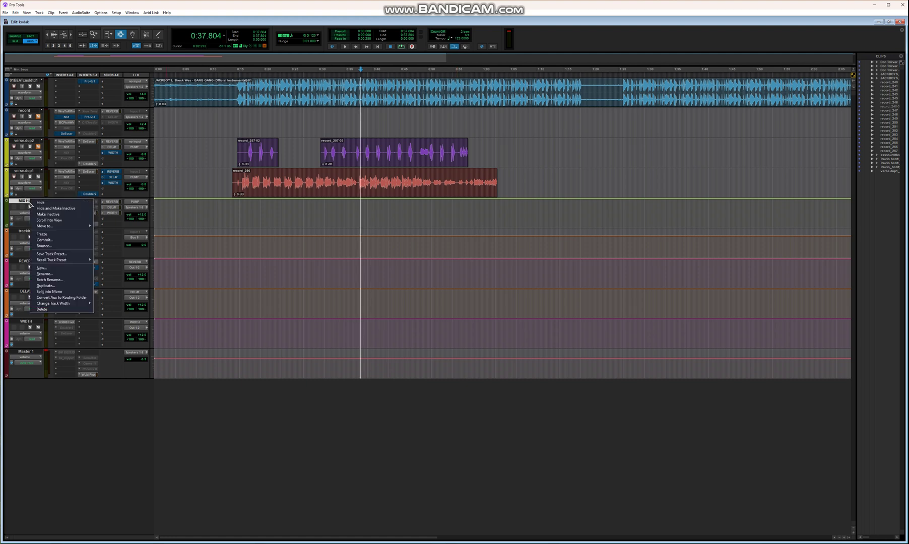
{"action": "left_click", "coordinate": [69, 428]}
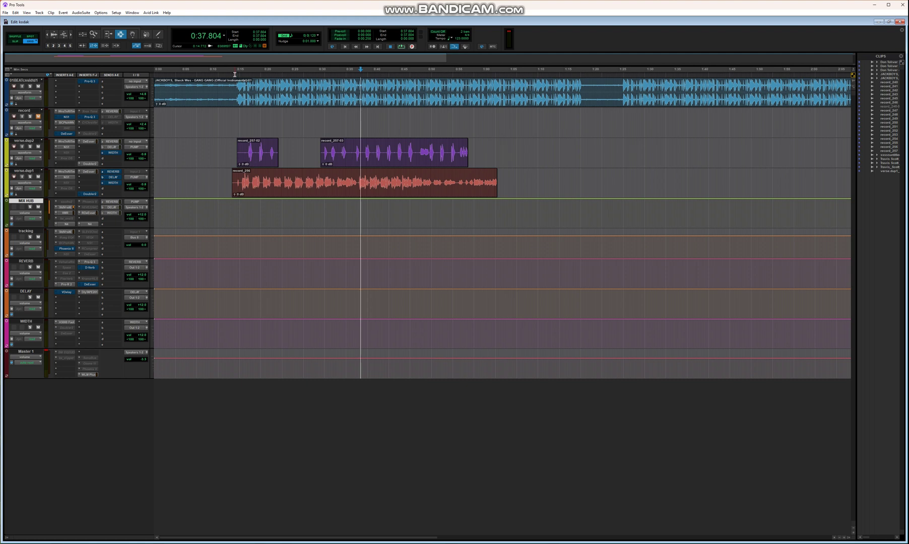
{"action": "left_click", "coordinate": [235, 82]}
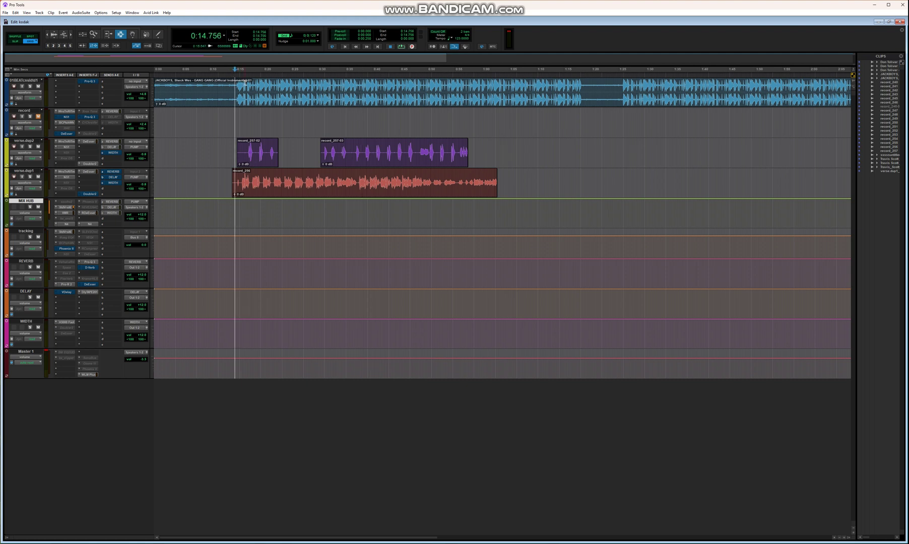
{"action": "key", "text": "space"}
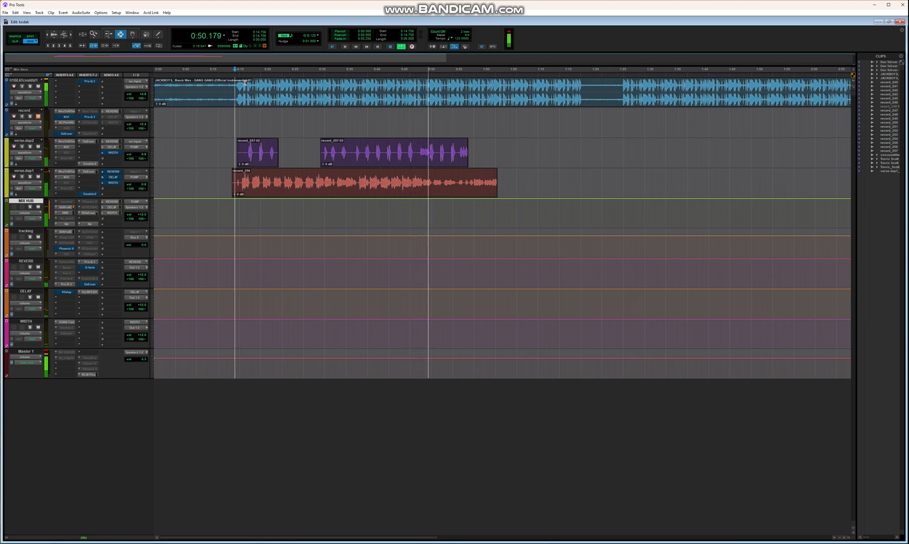
{"action": "key", "text": "space"}
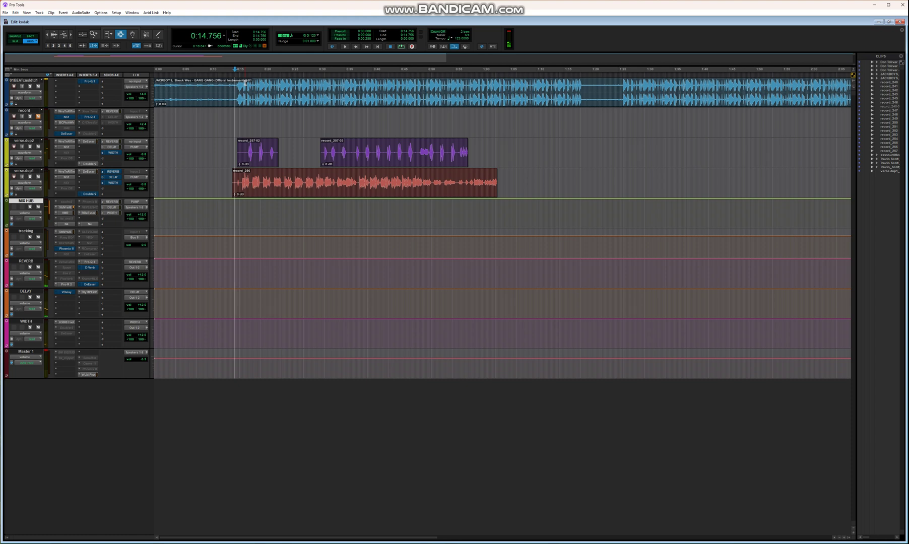
Replay a few seconds from 0:47.804 on the zoomed timeline, then reopen MIX HUB's StudioVerse chain.
{"action": "left_click", "coordinate": [843, 539]}
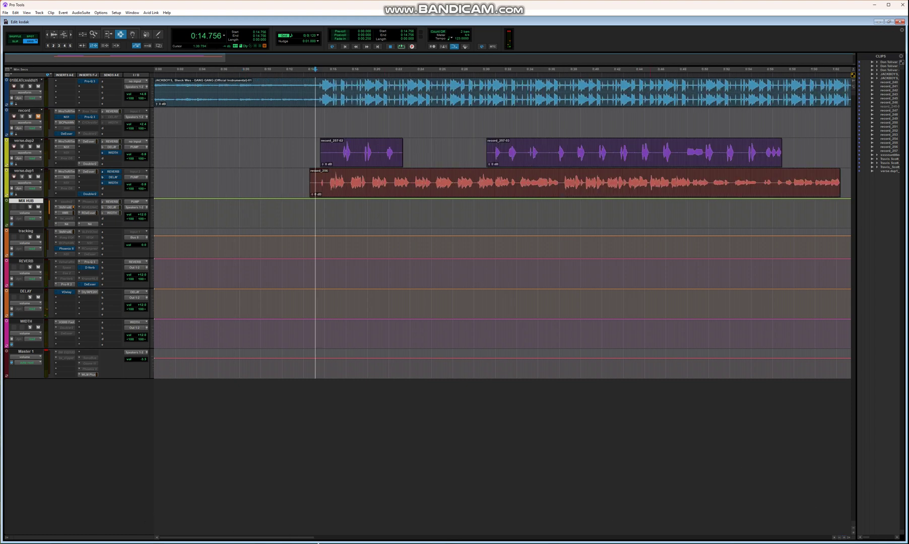
{"action": "left_click_drag", "start_coordinate": [302, 540], "coordinate": [361, 537]}
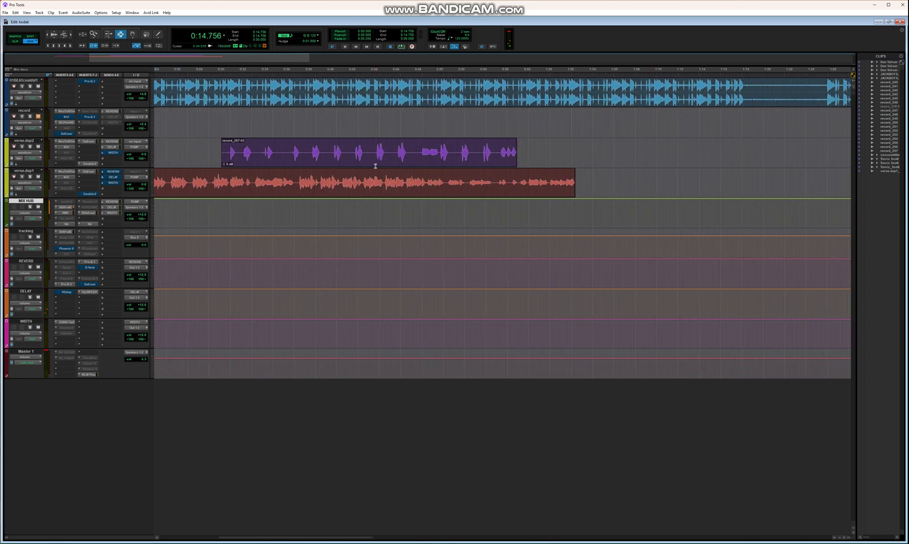
{"action": "left_click", "coordinate": [416, 77]}
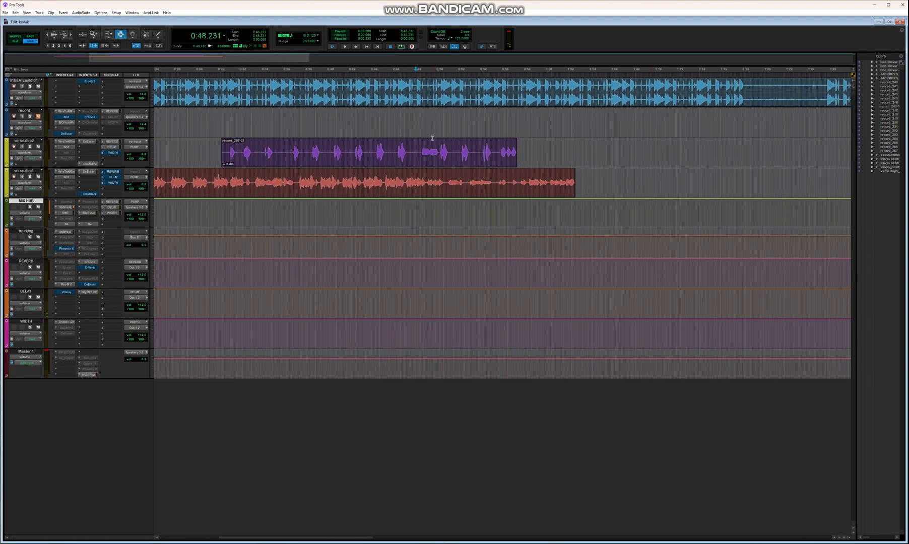
{"action": "left_click", "coordinate": [412, 153]}
{"action": "key", "text": "space"}
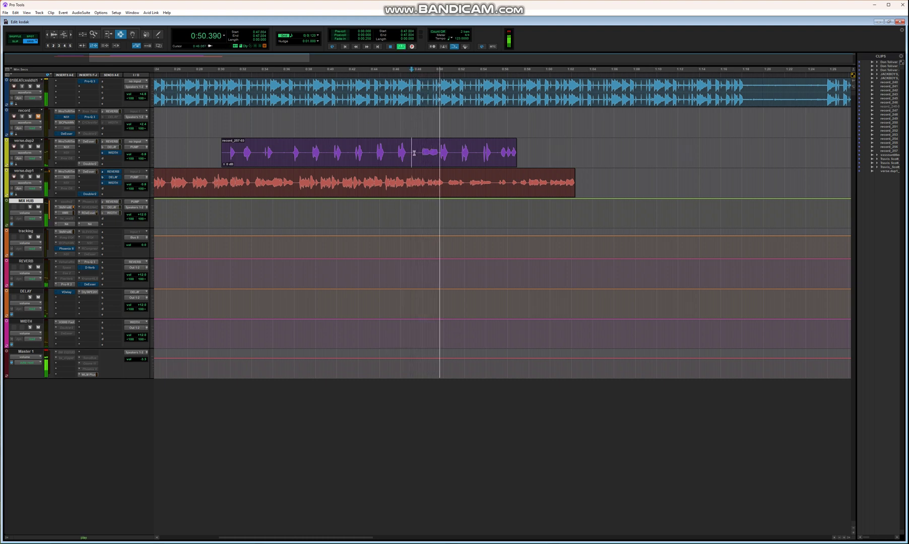
{"action": "key", "text": "space"}
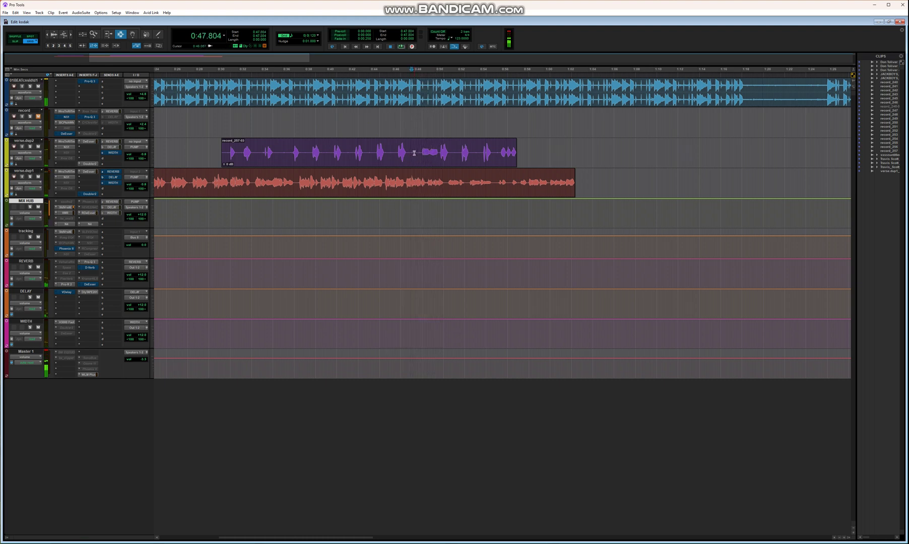
{"action": "left_click", "coordinate": [65, 208]}
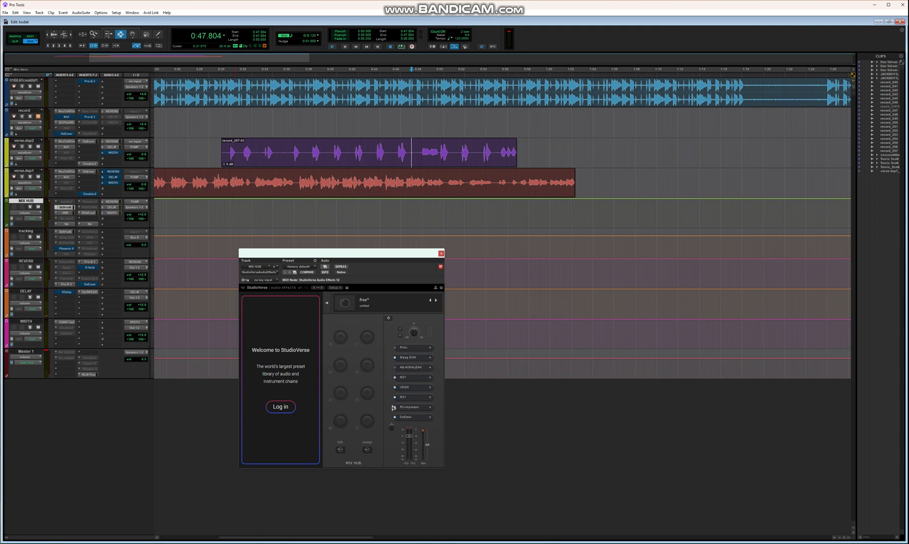
Play about five seconds of vocals from 0:46.890, then show MIX HUB's OPTO-3A/2A leveling amplifier.
{"action": "left_click", "coordinate": [402, 78]}
{"action": "key", "text": "space"}
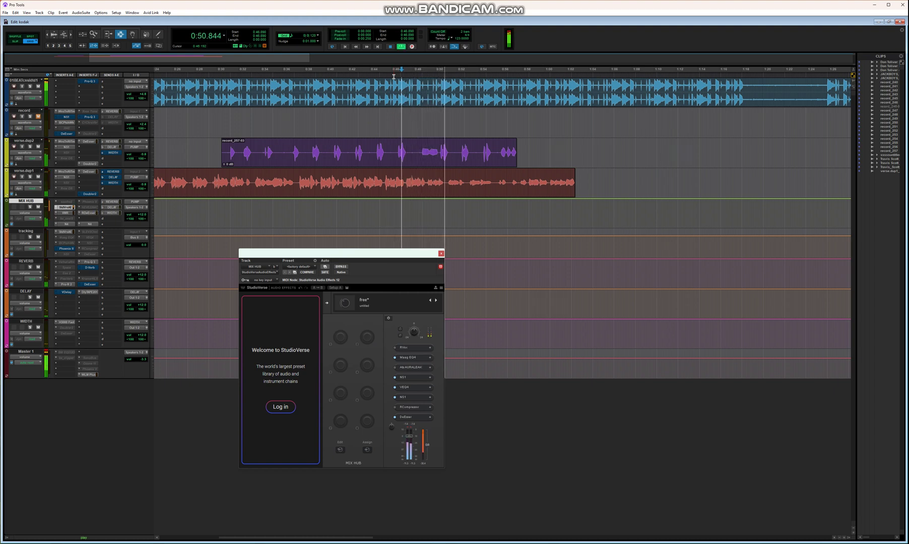
{"action": "key", "text": "space"}
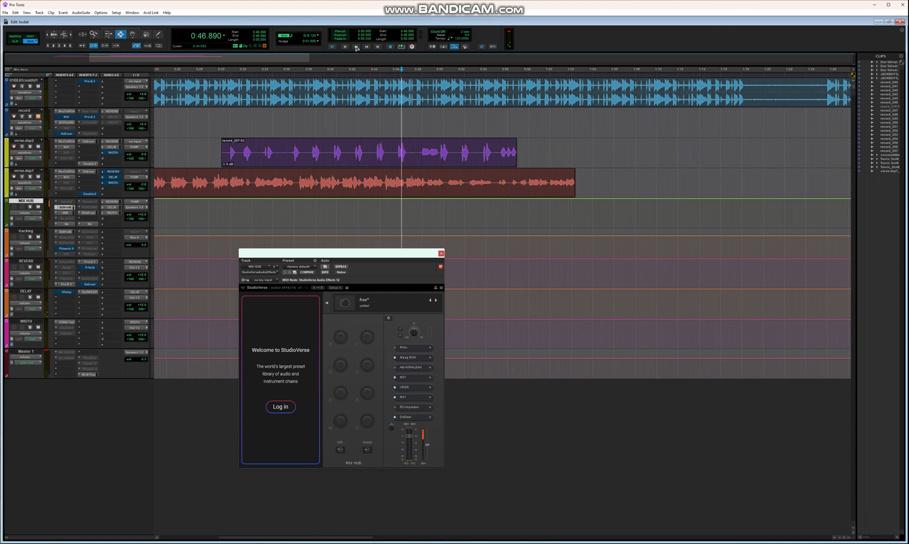
{"action": "left_click", "coordinate": [93, 223]}
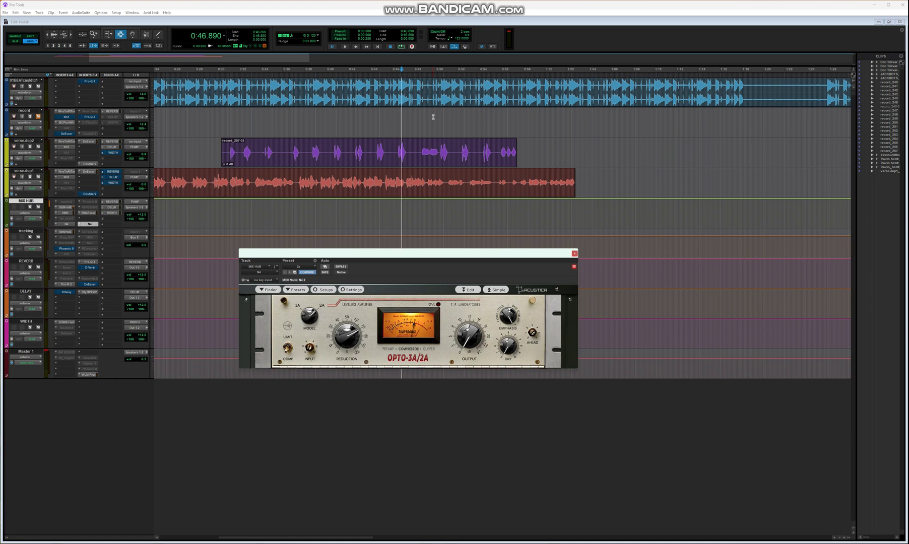
Look at Auraleak and RCompressor in MIX HUB's StudioVerse chain, then close the RCompressor and StudioVerse windows.
{"action": "left_click", "coordinate": [66, 207]}
{"action": "left_click", "coordinate": [398, 370]}
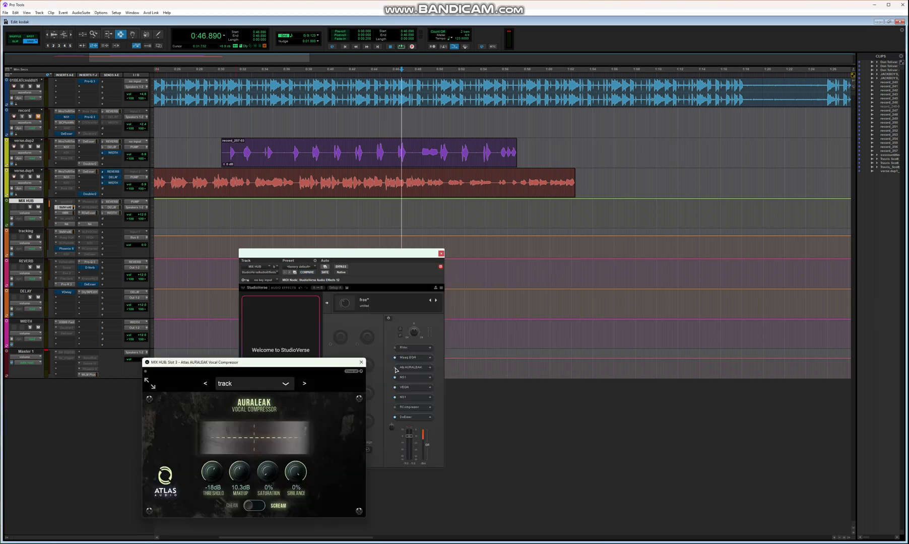
{"action": "left_click", "coordinate": [399, 407]}
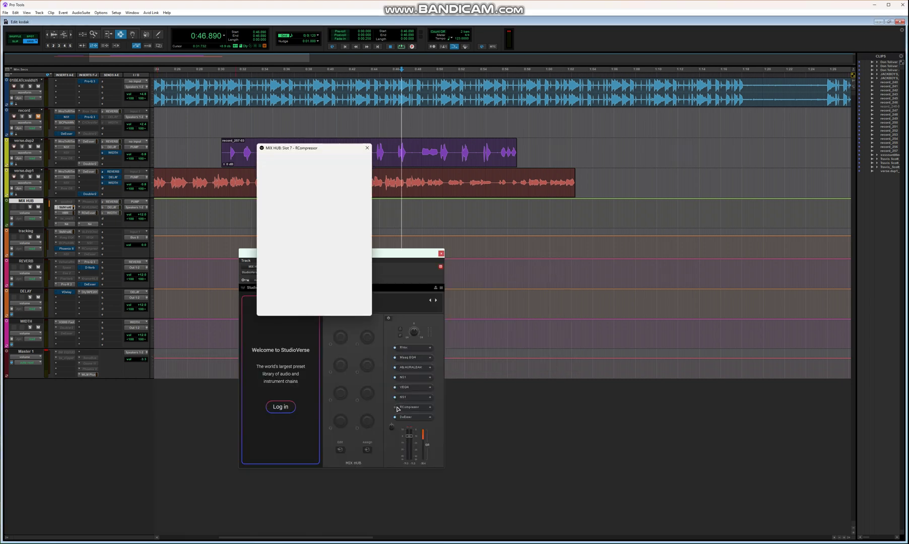
{"action": "left_click", "coordinate": [367, 148]}
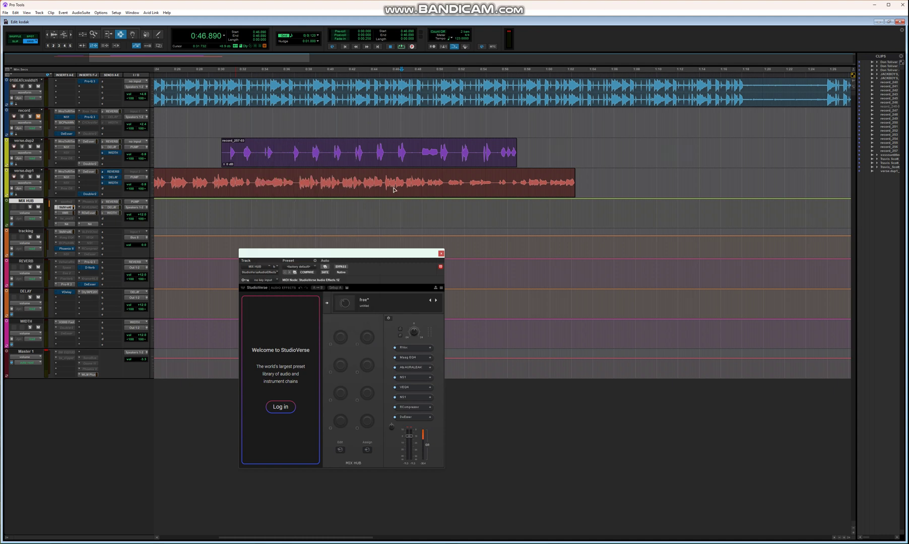
{"action": "left_click", "coordinate": [441, 254]}
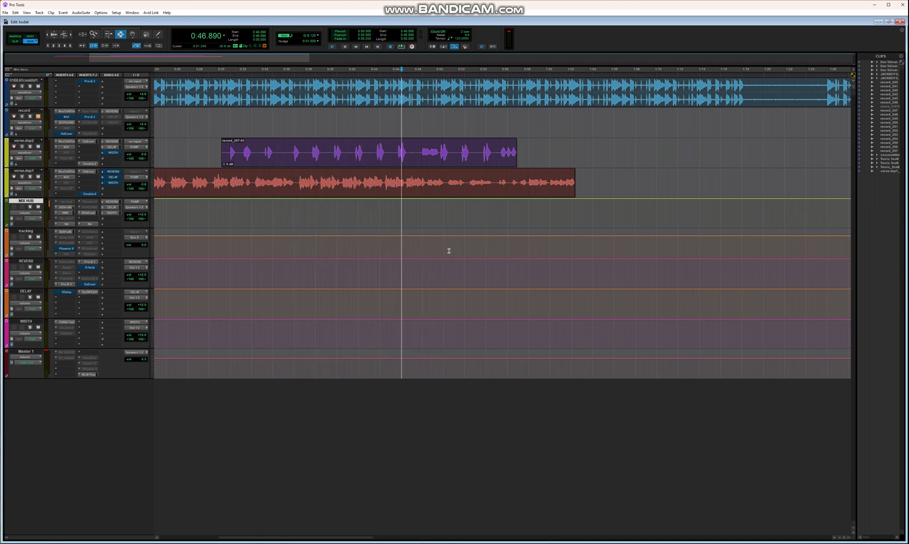
Play about seven seconds from 0:46.890, then open StudioVerse Audio Effects on the tracking track.
{"action": "key", "text": "space"}
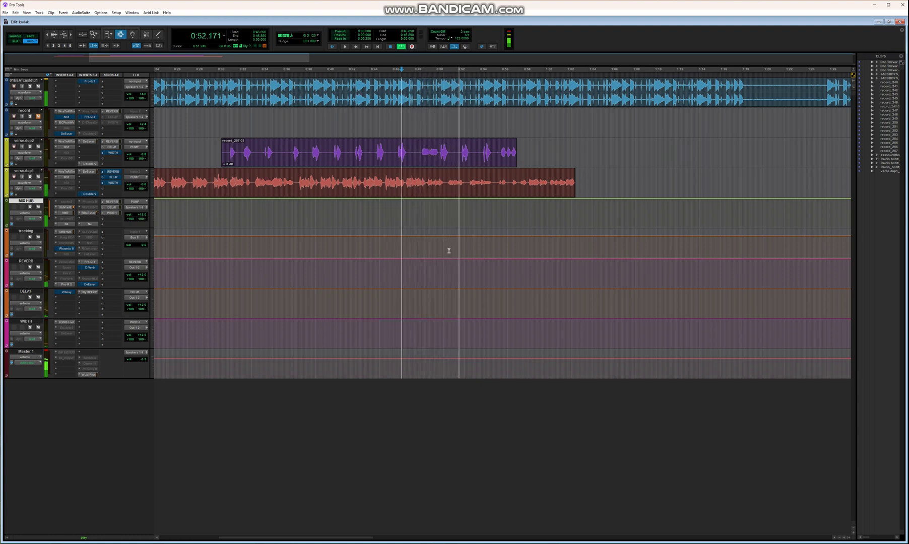
{"action": "key", "text": "space"}
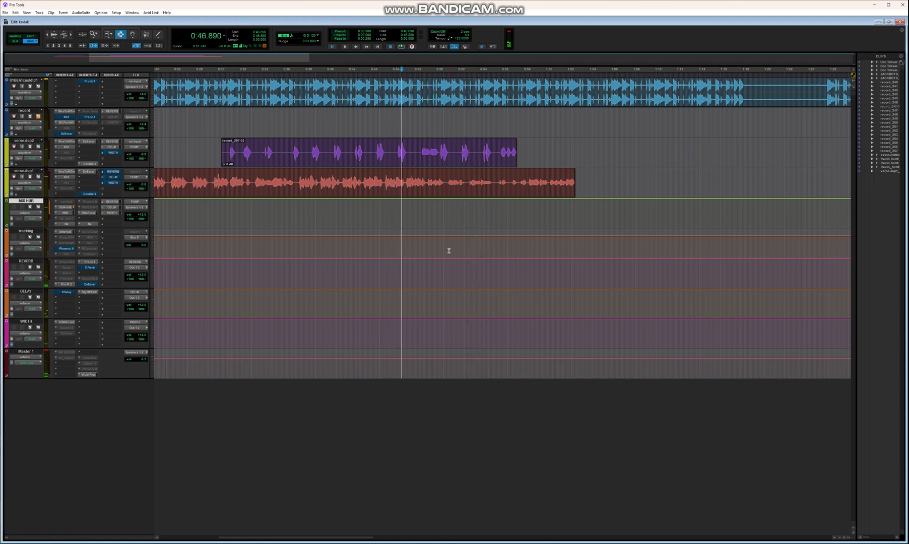
{"action": "left_click", "coordinate": [65, 233]}
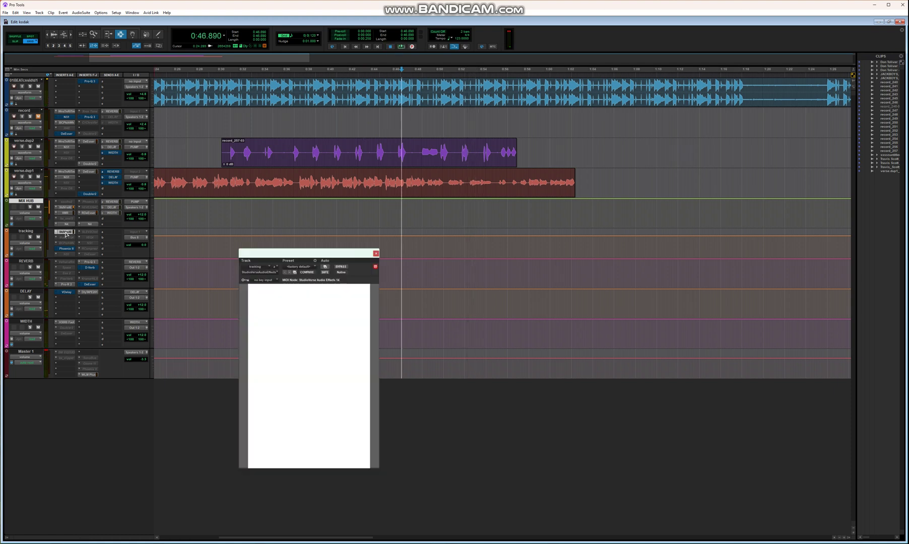